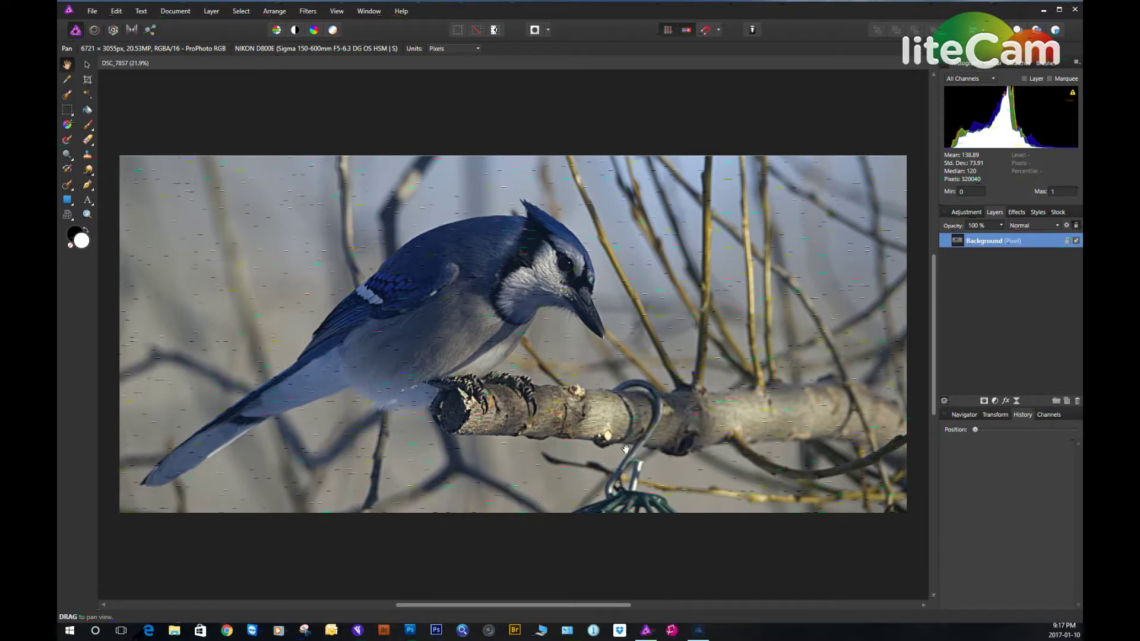
Zoom in to 75% on the branch and feeder hook in the lower part of the photo
left_click(87, 214)
left_click(660, 453)
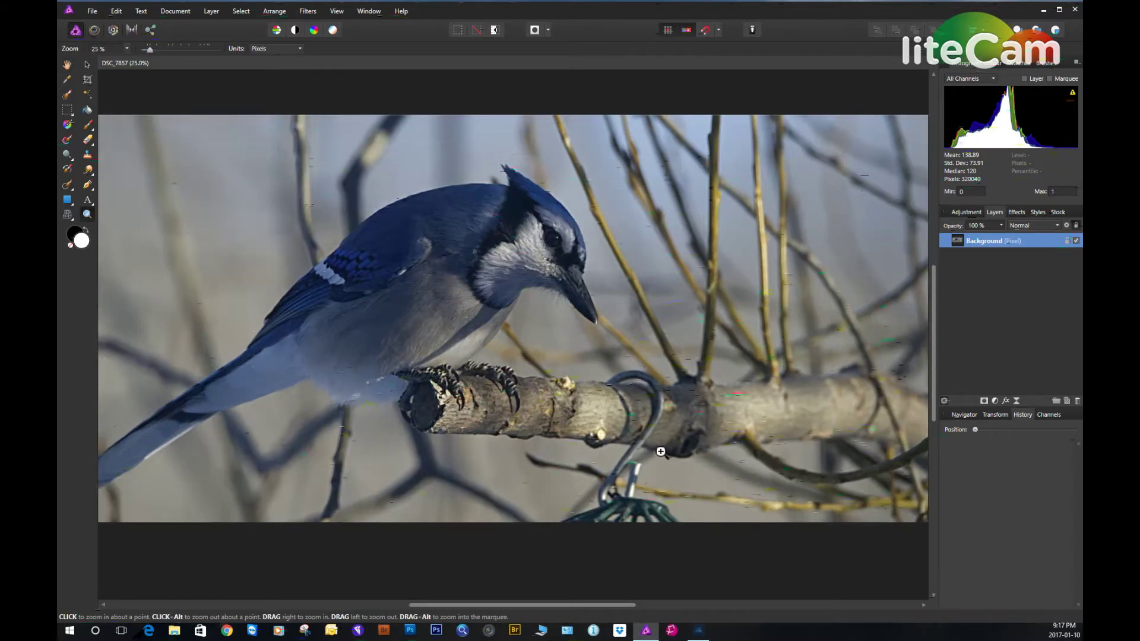
left_click(660, 454)
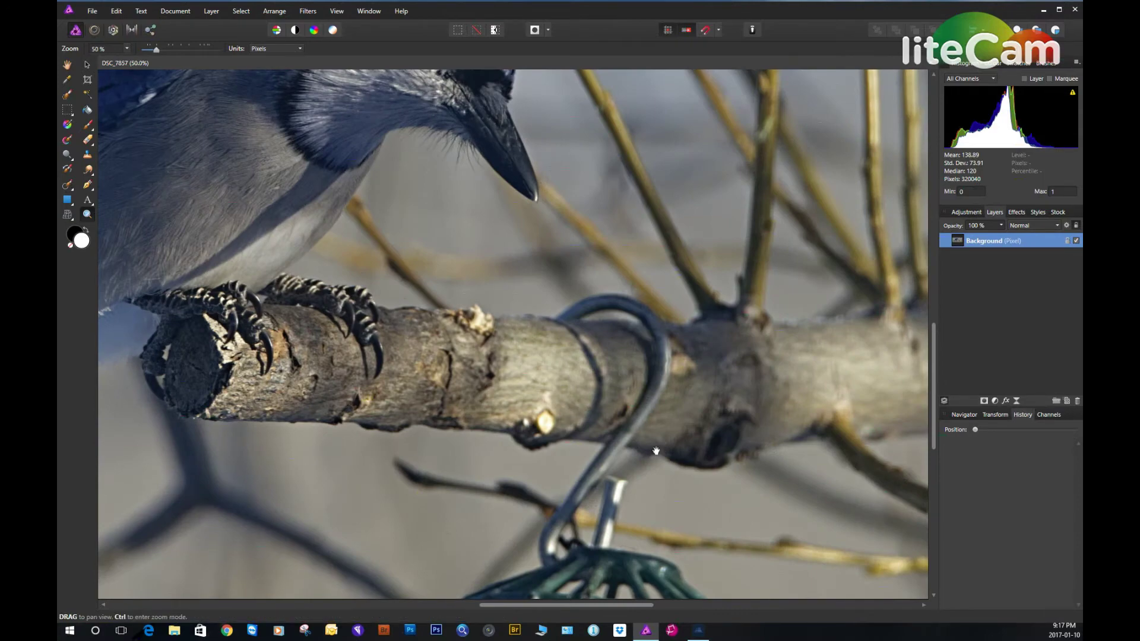
left_click_drag(659, 453, 615, 363)
left_click(589, 314)
Pan around to inspect the jay's claws, belly, head, crest, wing and tail tip
key("space")
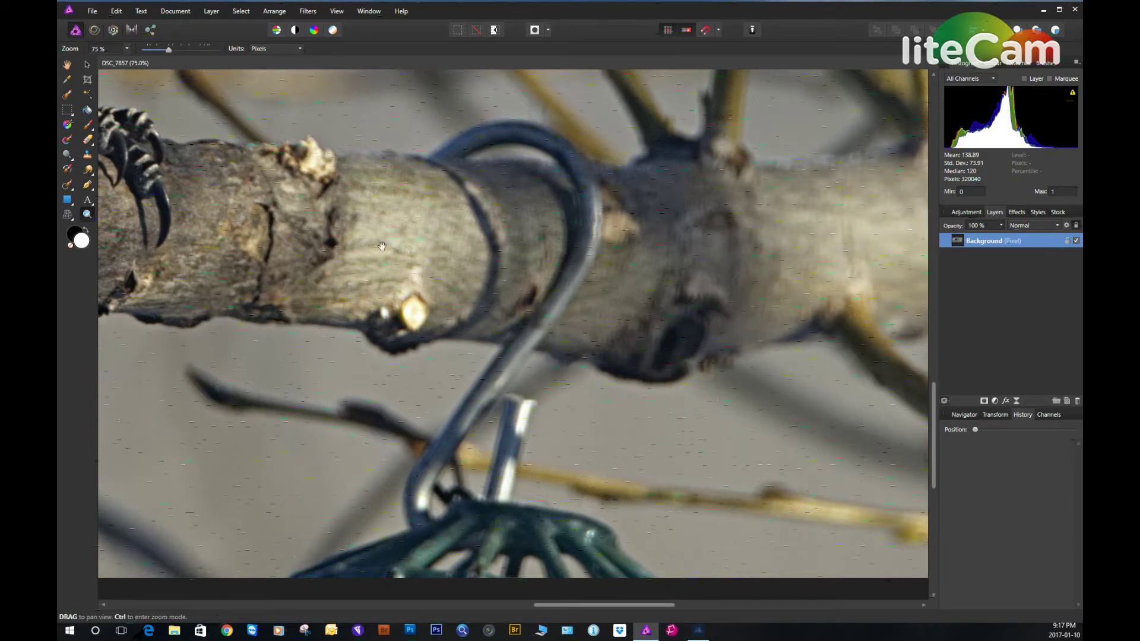
left_click_drag(378, 236, 702, 408)
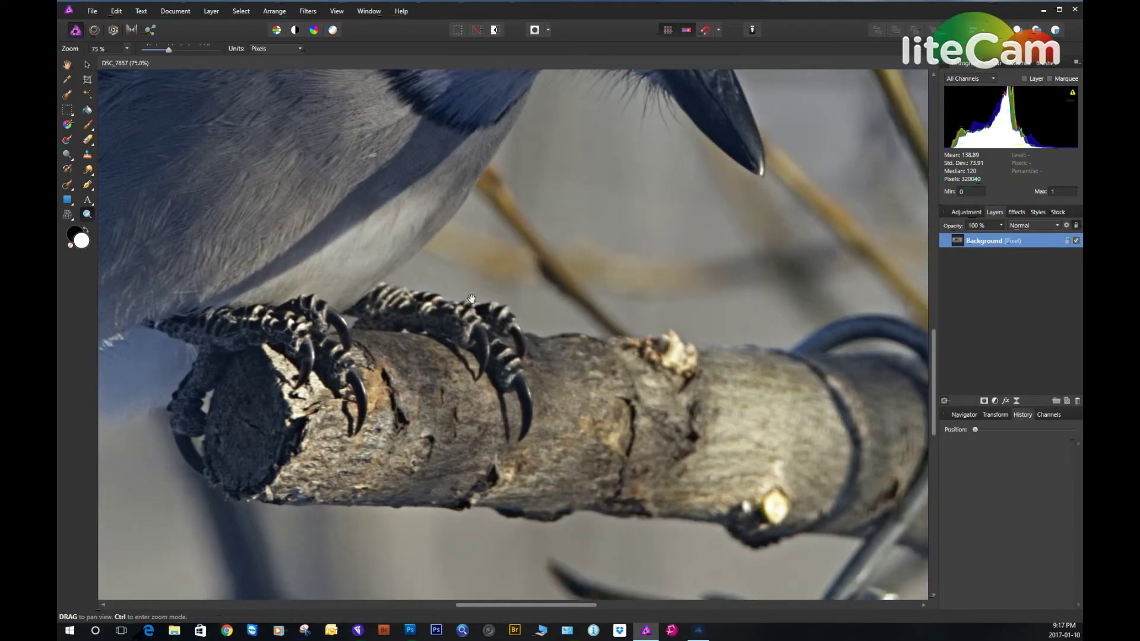
left_click_drag(473, 296, 651, 354)
left_click_drag(572, 317, 653, 538)
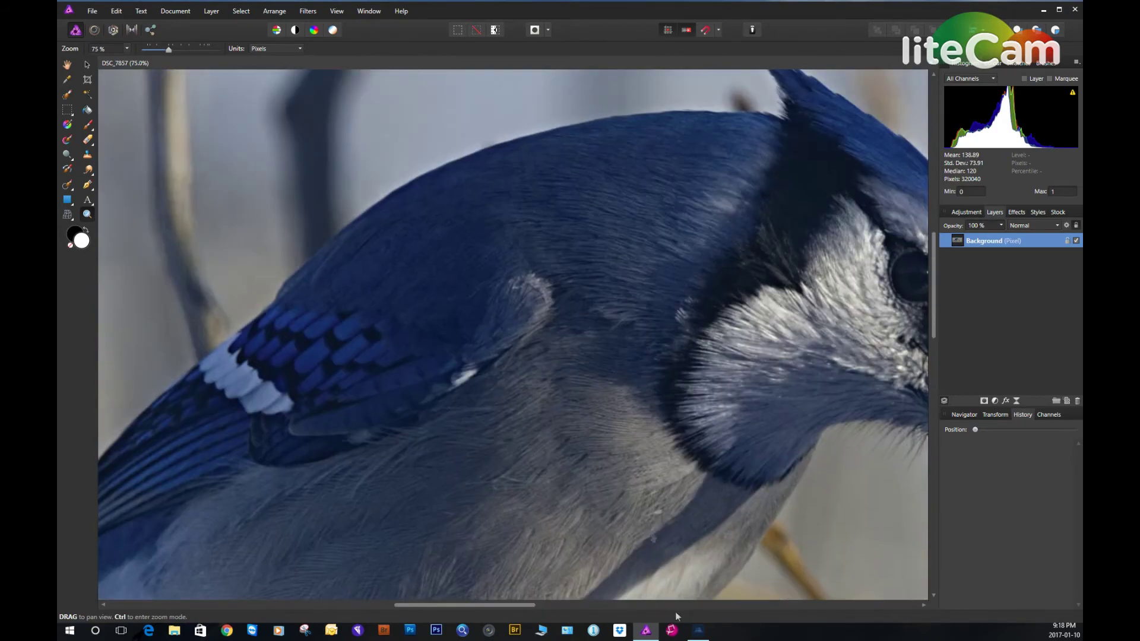
left_click_drag(633, 487, 364, 488)
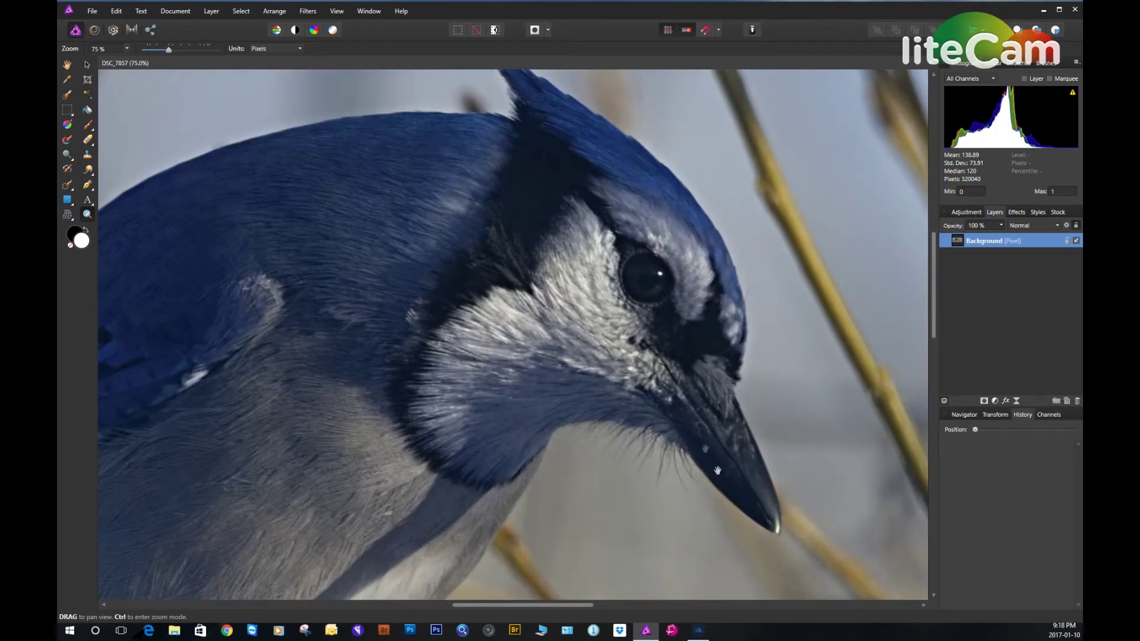
left_click_drag(393, 241, 398, 365)
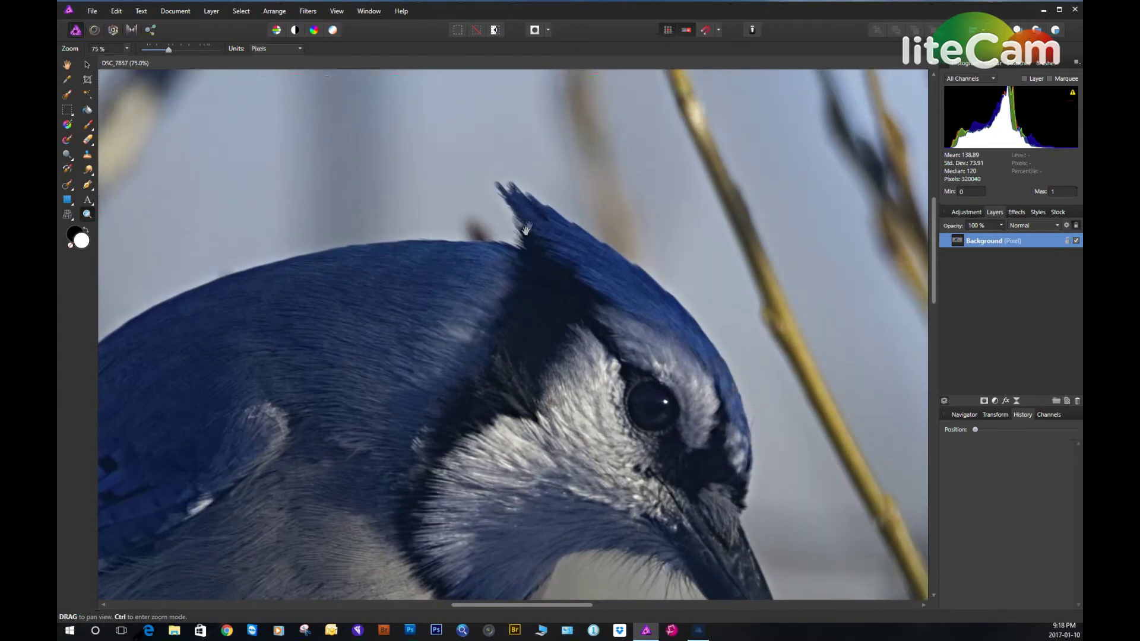
left_click_drag(305, 331, 700, 364)
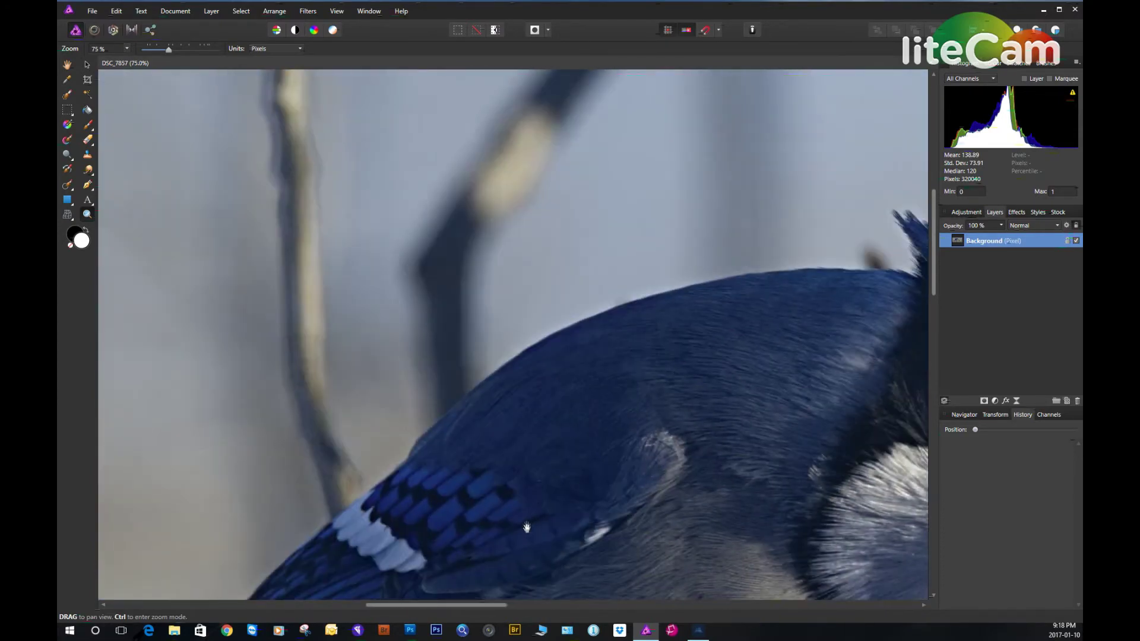
left_click_drag(527, 527, 576, 274)
mouse_move(350, 468)
left_mouse_down()
mouse_move(415, 415)
mouse_move(544, 238)
left_mouse_up()
mouse_move(401, 328)
left_mouse_down()
mouse_move(432, 326)
mouse_move(608, 214)
left_mouse_up()
mouse_move(532, 278)
left_mouse_down()
mouse_move(618, 232)
mouse_move(636, 254)
mouse_move(656, 244)
left_mouse_up()
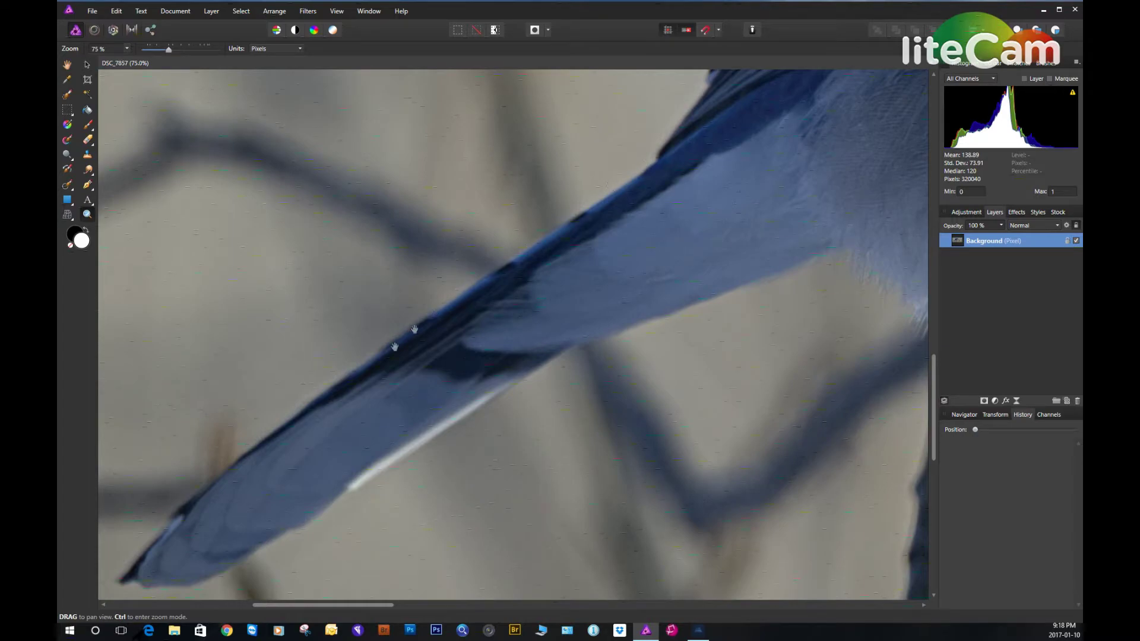
Pan between the jay's head and the perch with its wire loop, ending centred on the head
left_click_drag(750, 269, 280, 350)
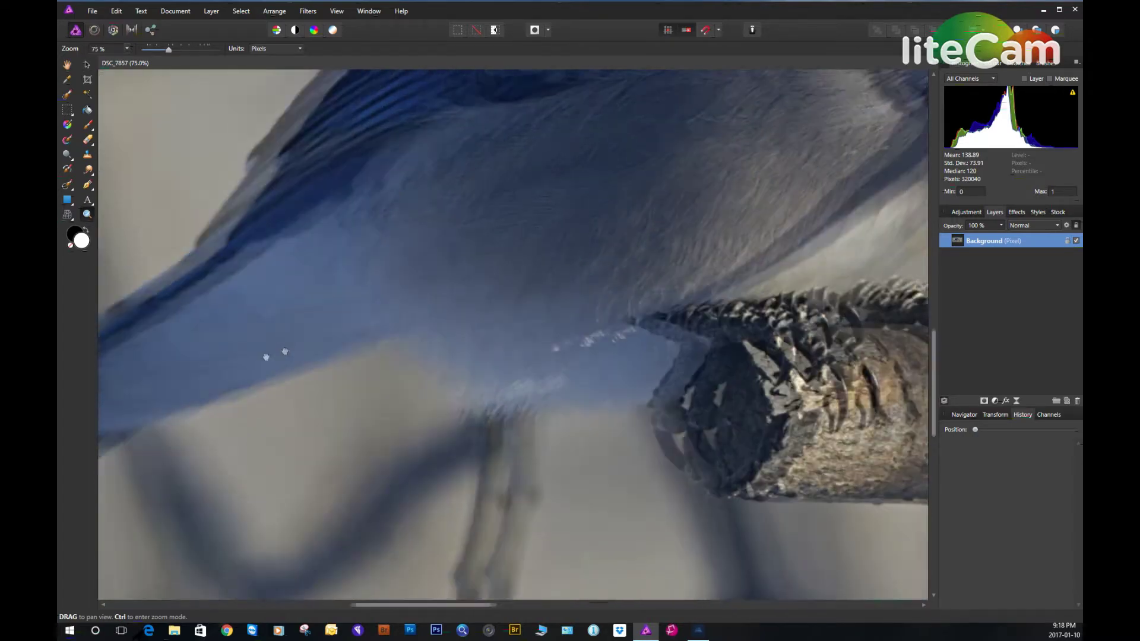
left_click_drag(718, 179, 331, 398)
left_click_drag(431, 297, 385, 361)
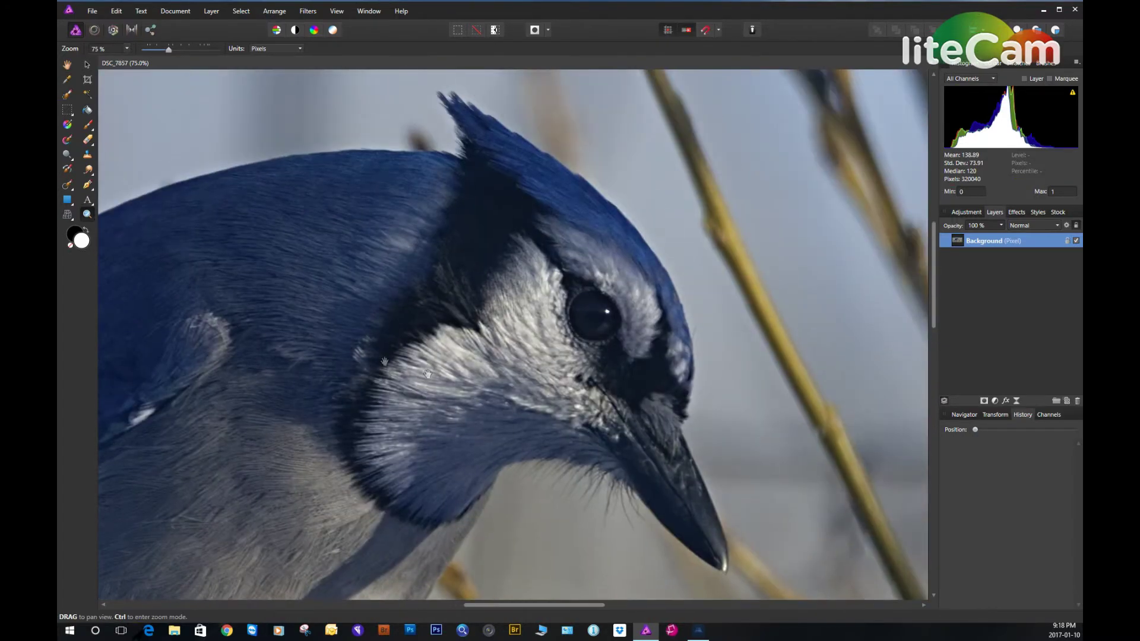
left_click_drag(476, 412, 326, 336)
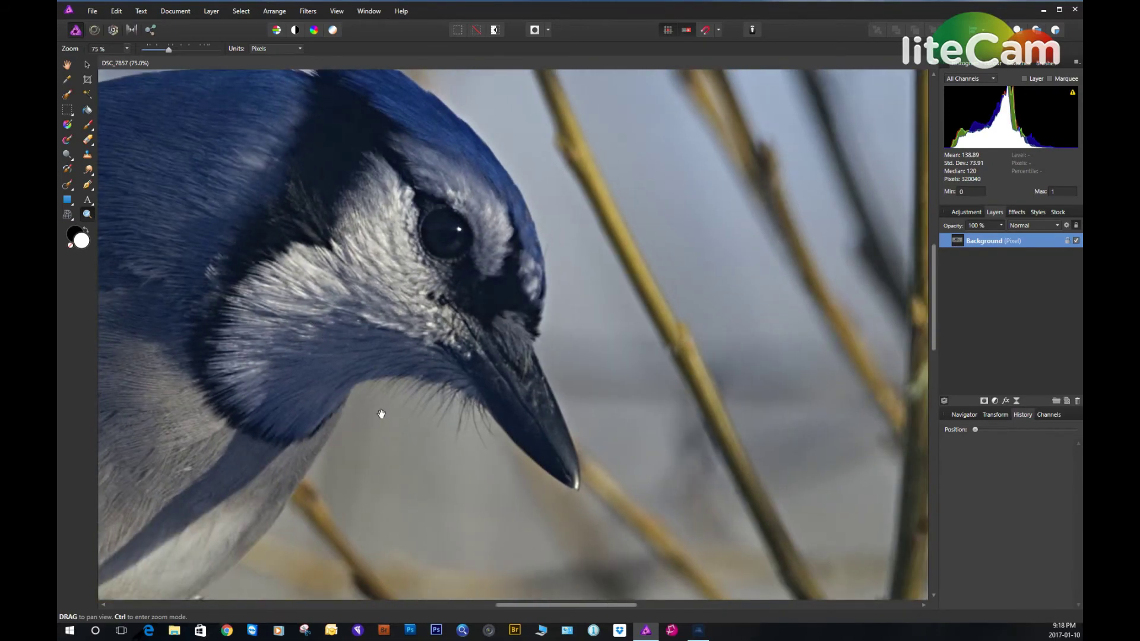
left_click_drag(231, 417, 256, 260)
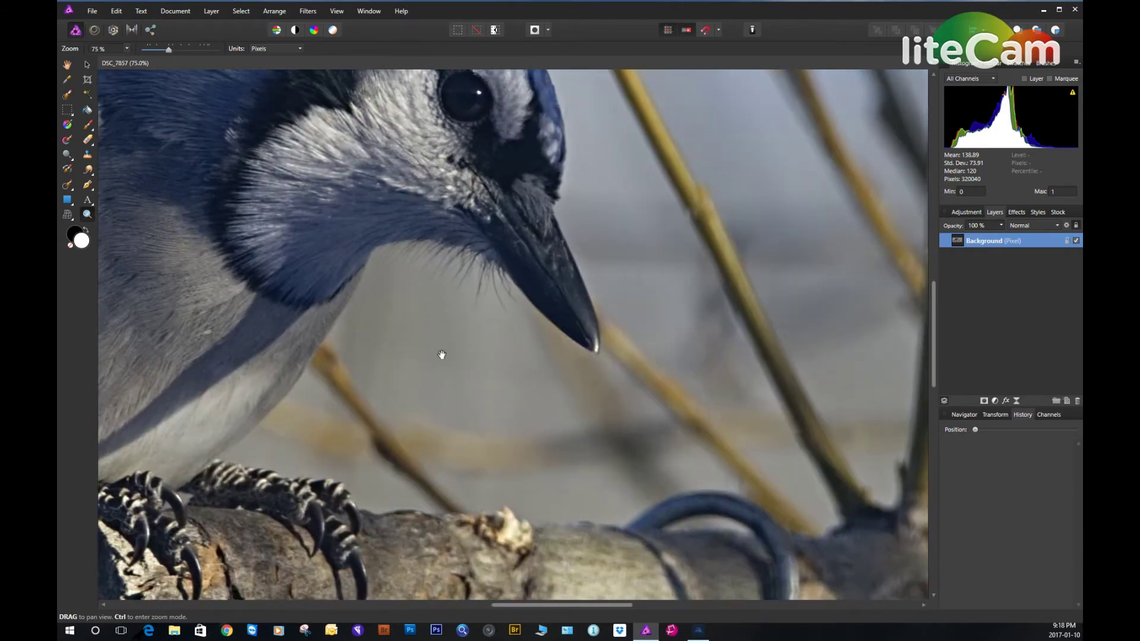
left_click_drag(442, 354, 354, 246)
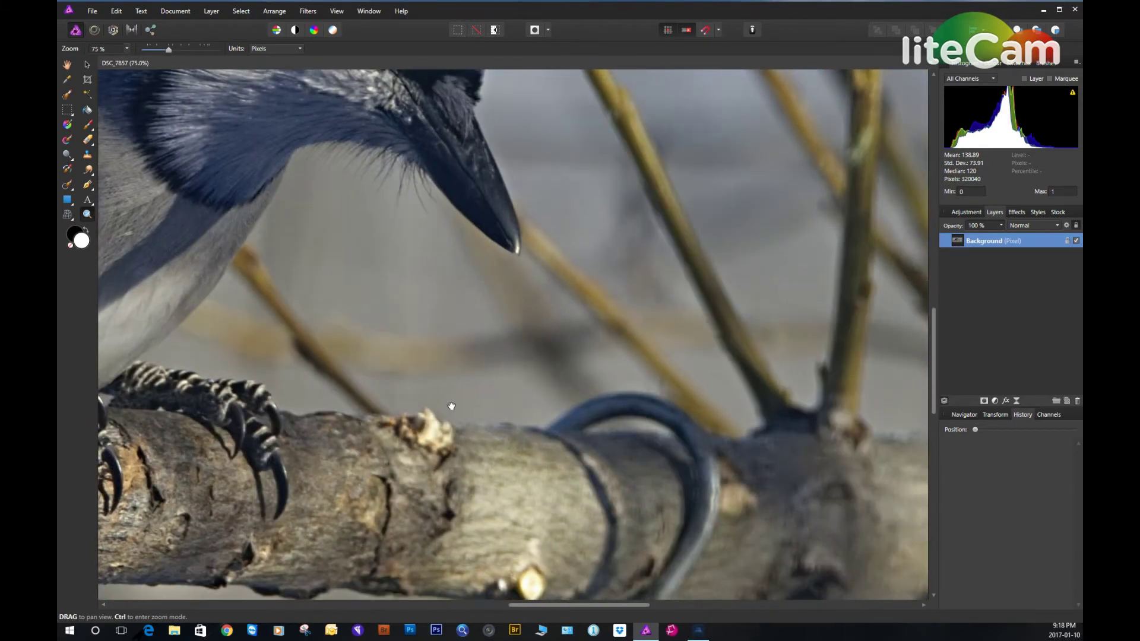
left_click_drag(453, 408, 423, 296)
left_click_drag(446, 383, 286, 369)
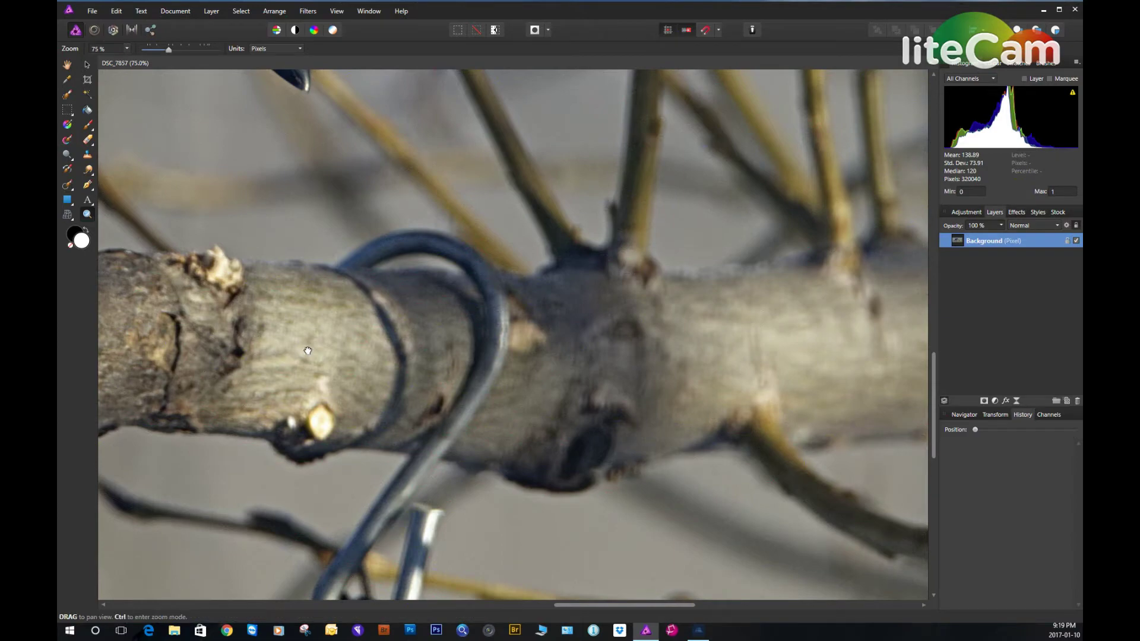
left_click_drag(312, 356, 674, 528)
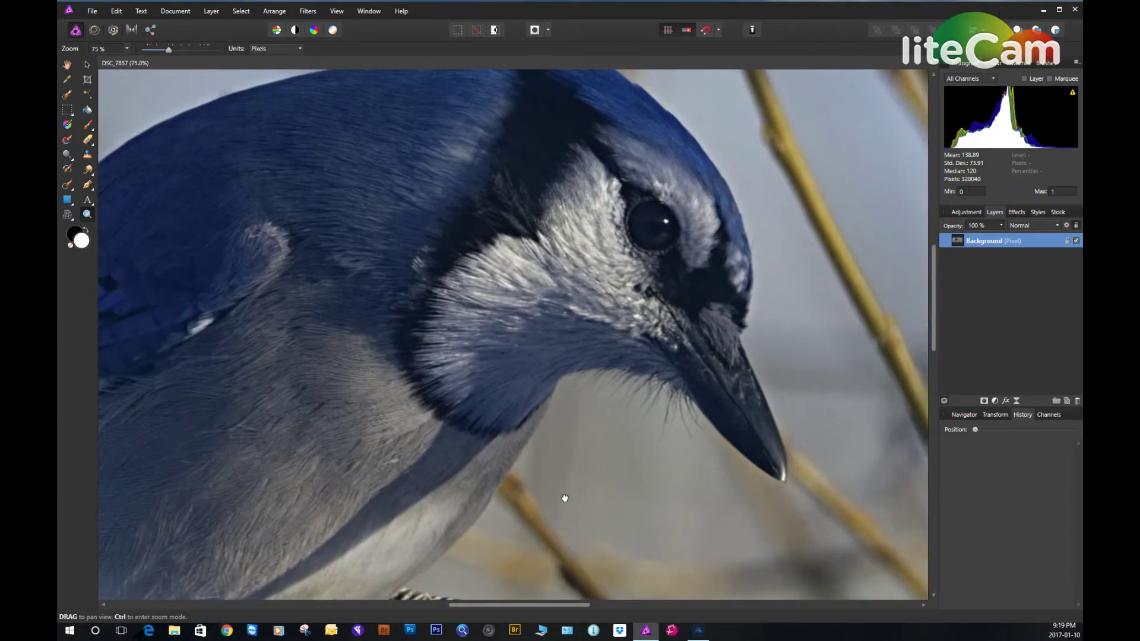
left_click_drag(532, 490, 452, 540)
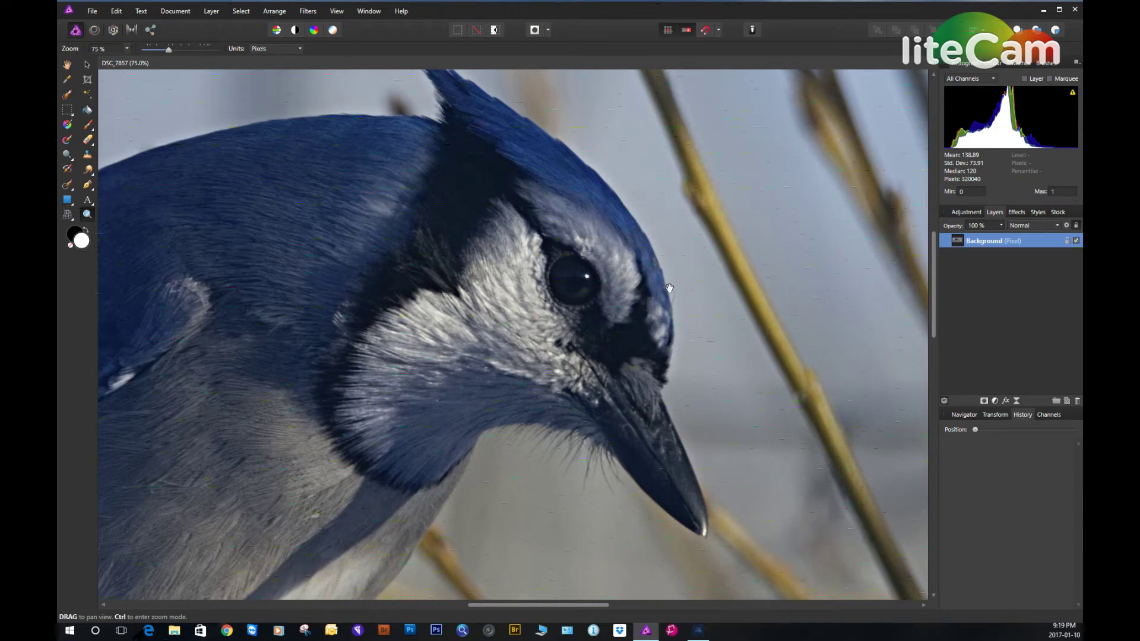
Zoom to 67%, pan over the hook wrapping the branch and the twigs above, then zoom out to fit
key("z")
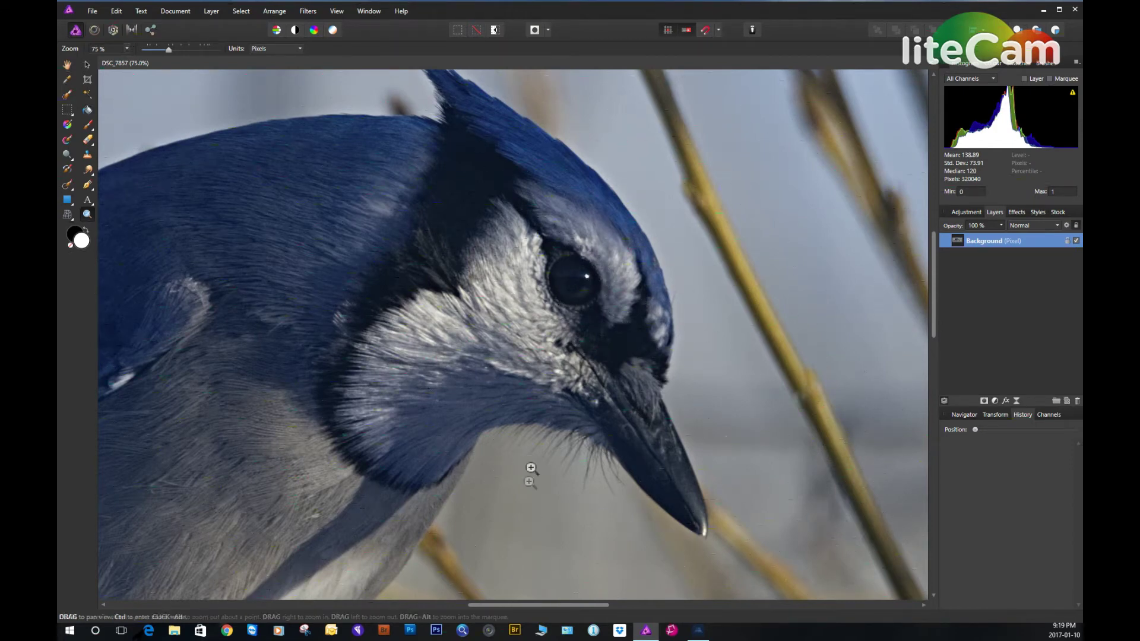
left_click_drag(556, 506, 499, 364)
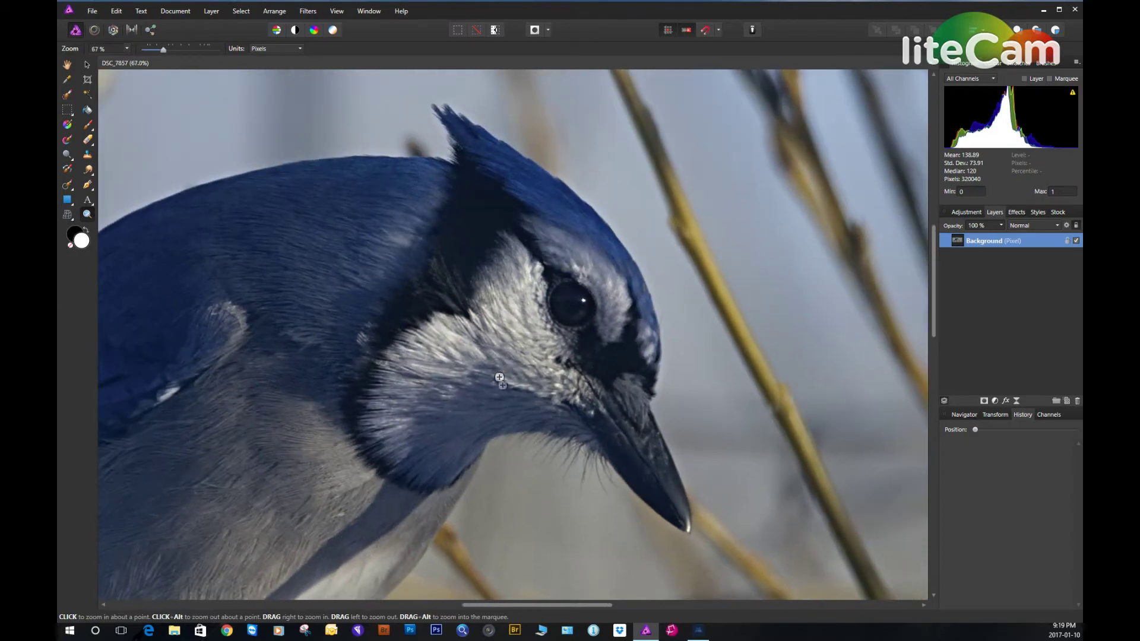
scroll(535, 423, "down", 3)
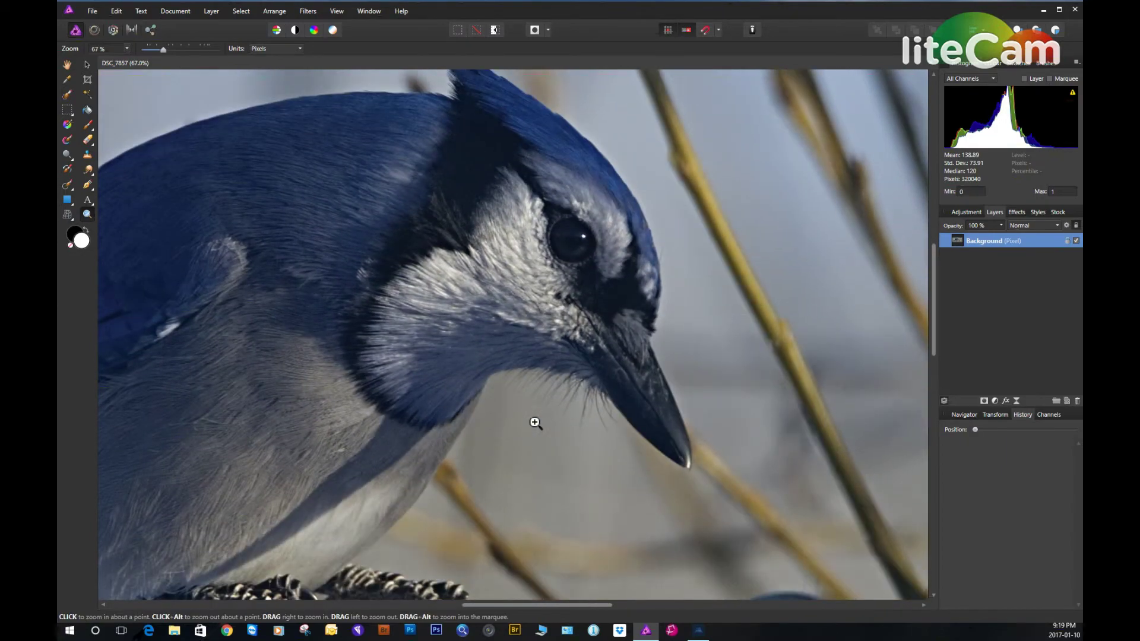
key("space")
left_click_drag(534, 453, 361, 156)
left_click_drag(463, 328, 413, 183)
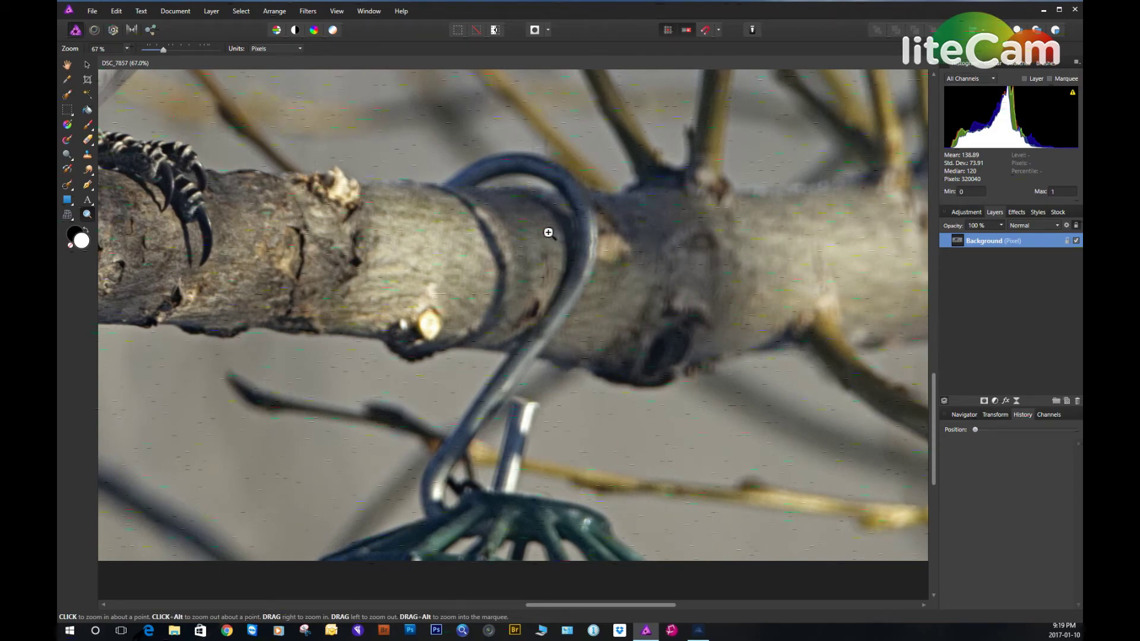
left_click_drag(537, 225, 468, 343)
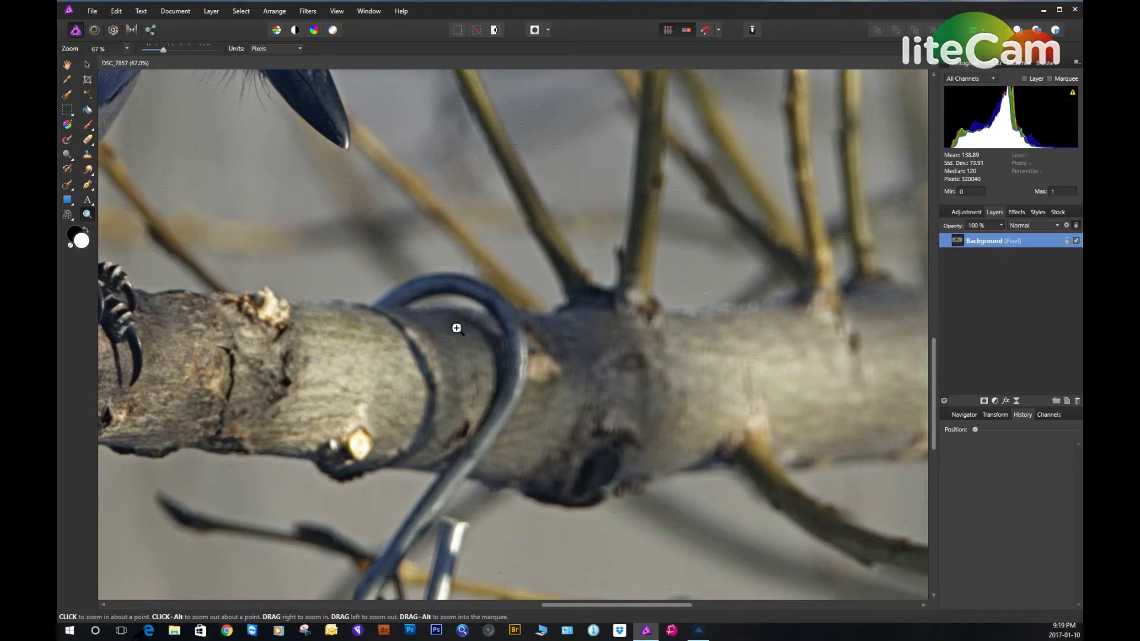
left_click_drag(455, 328, 437, 438)
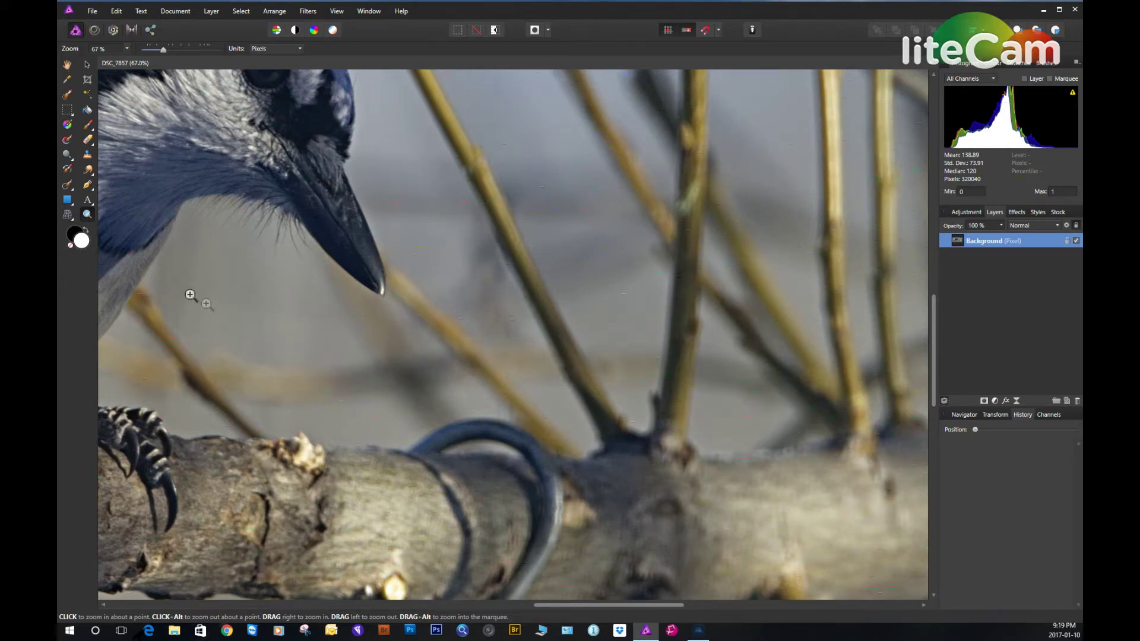
left_click(379, 411, "alt")
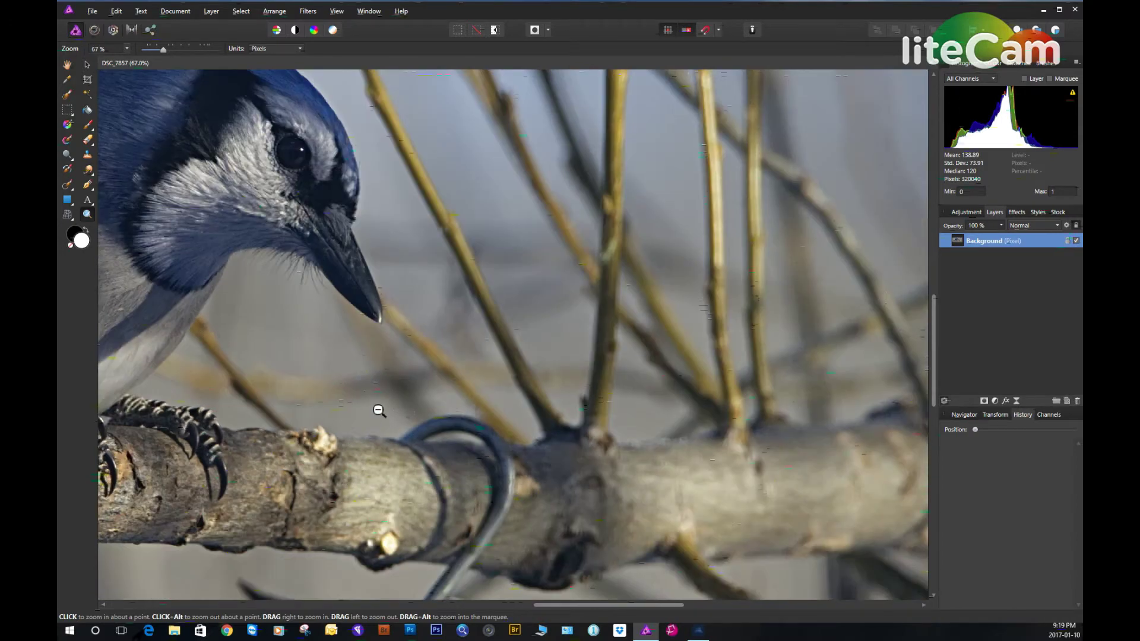
left_click(379, 410, "alt")
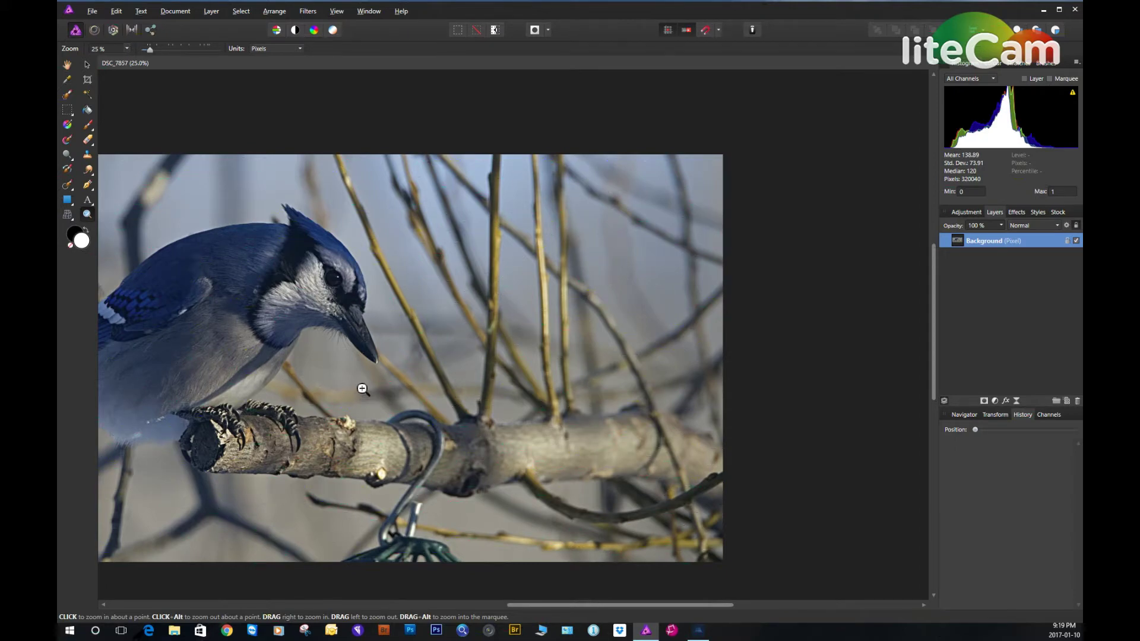
Zoom out to 20% and centre the whole photo in the window
left_click(362, 390, "alt")
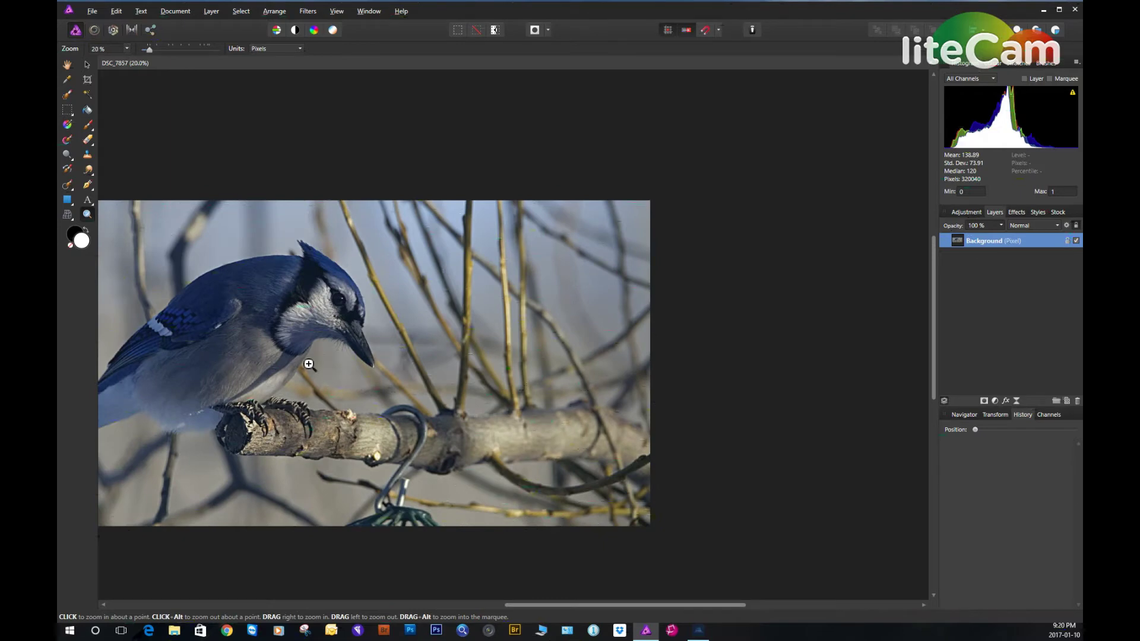
key("space")
left_click_drag(306, 362, 506, 356)
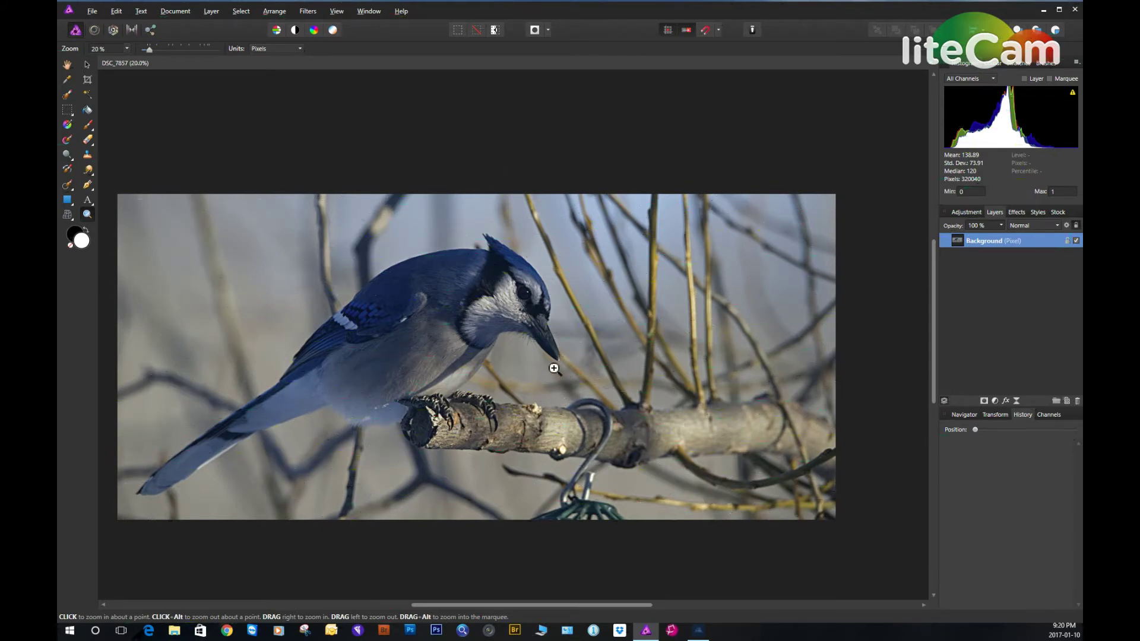
Zoom to 100% on the background below the beak tip and select the Clone Brush
left_click(573, 386)
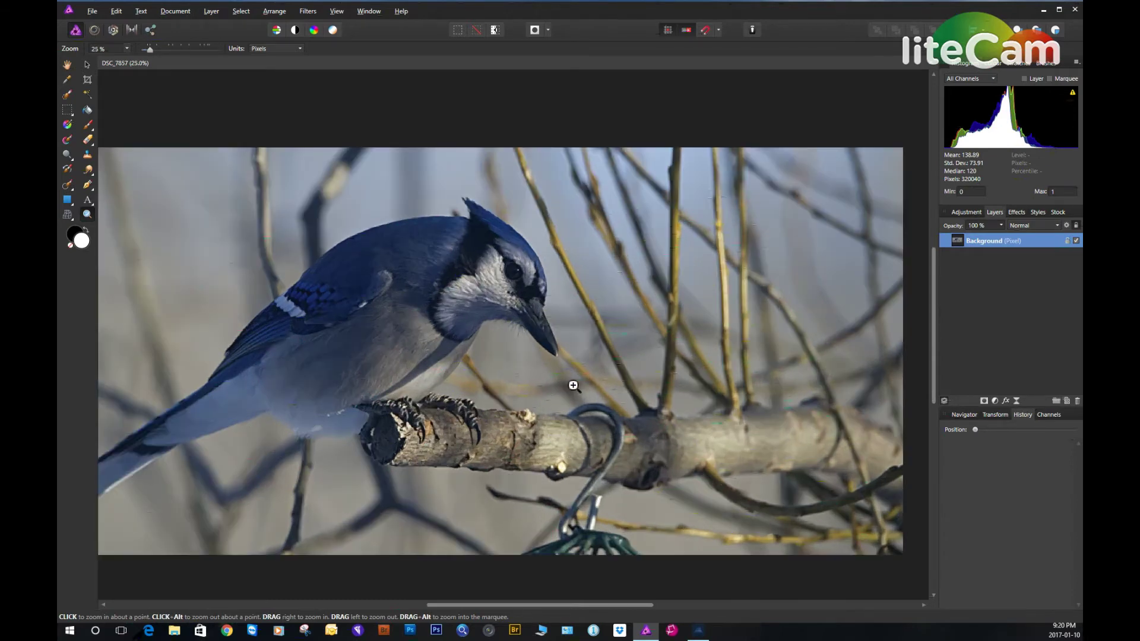
left_click(573, 386)
left_click(594, 388)
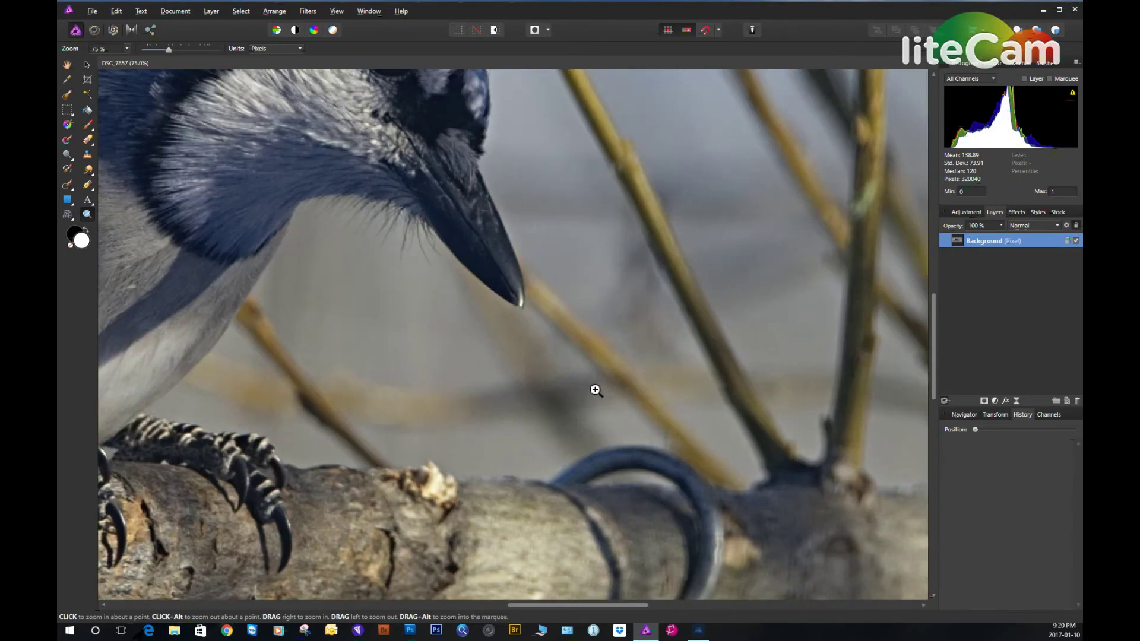
left_click(596, 390)
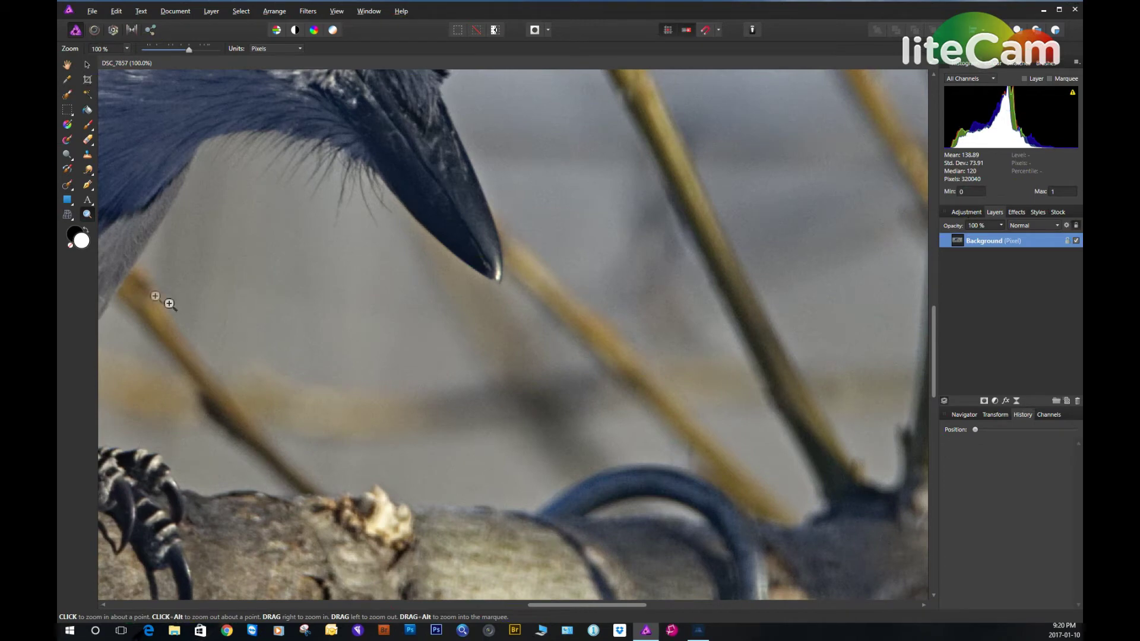
left_click(87, 155)
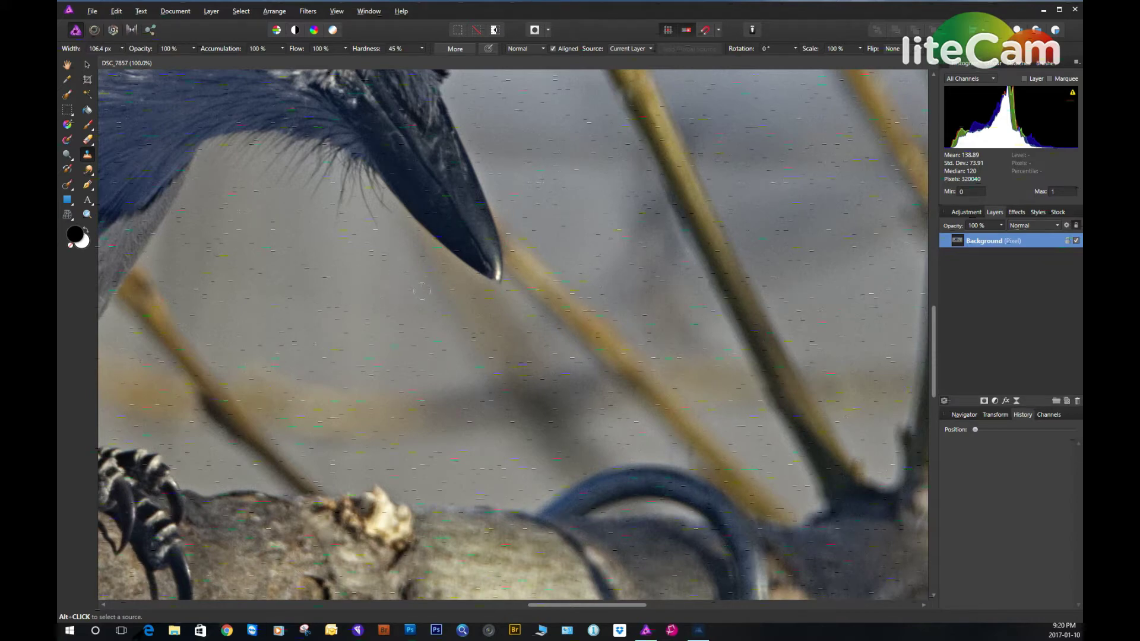
Sample plain grey background and clone it over the shadow below the beak tip
left_click(351, 310, "alt")
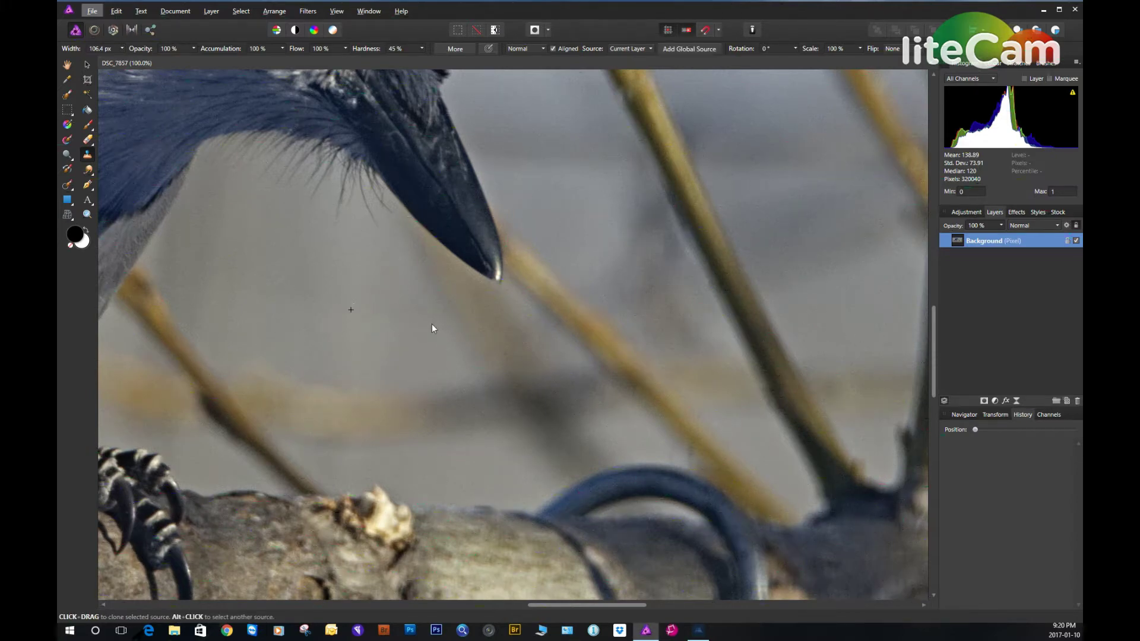
left_click(471, 314)
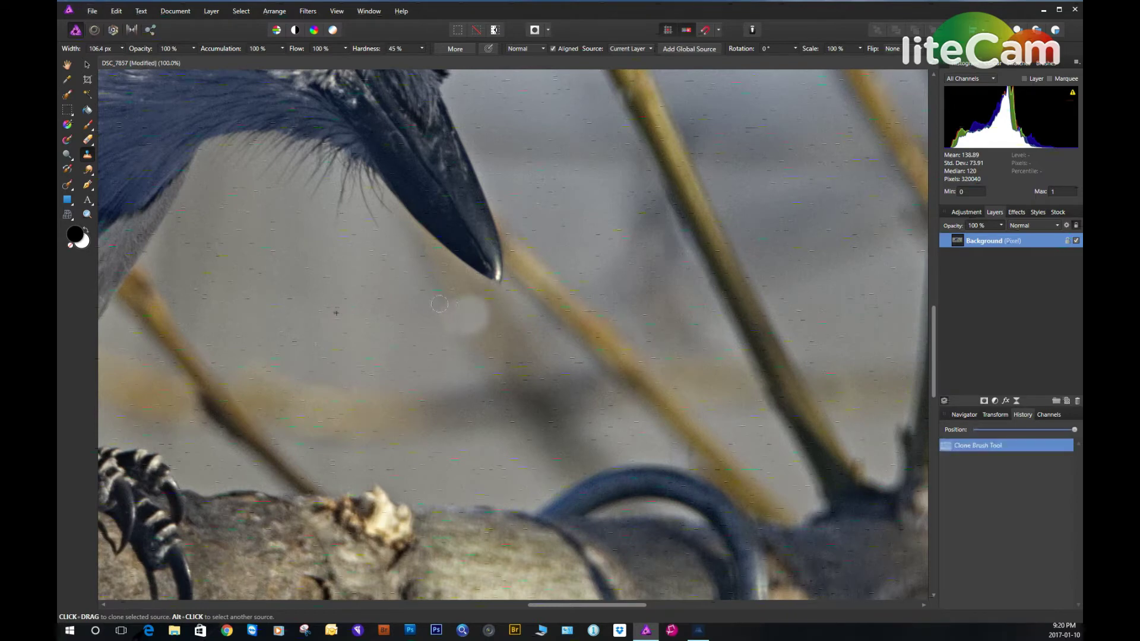
left_click_drag(477, 334, 439, 293)
left_click(462, 329)
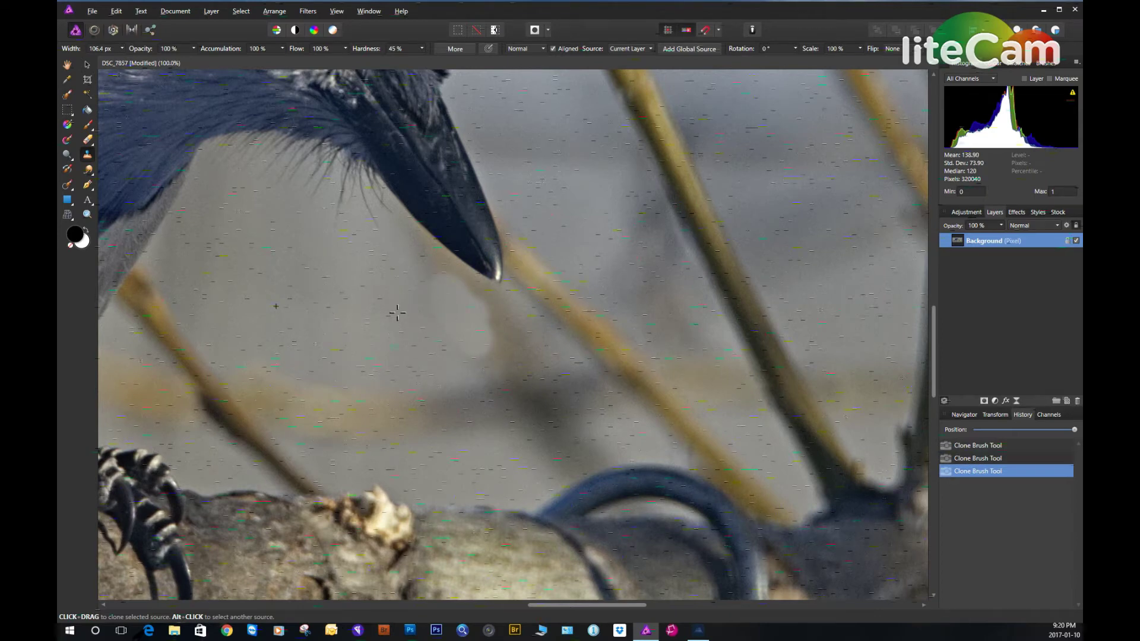
left_click_drag(416, 291, 433, 306)
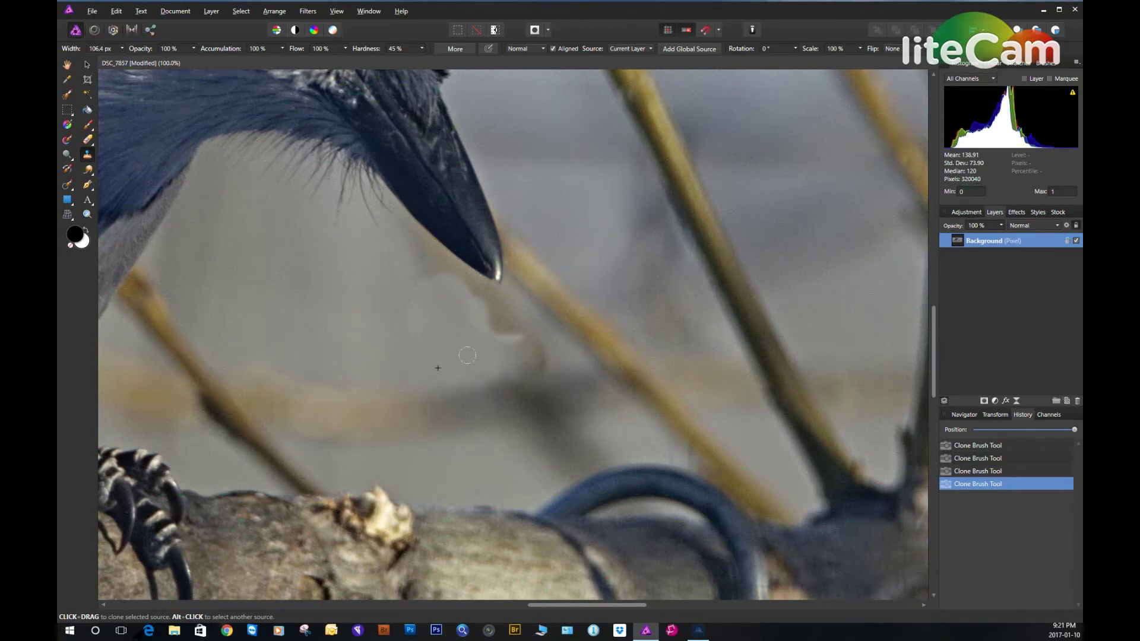
mouse_move(467, 355)
left_mouse_down()
mouse_move(511, 365)
mouse_move(535, 356)
mouse_move(508, 330)
left_mouse_up()
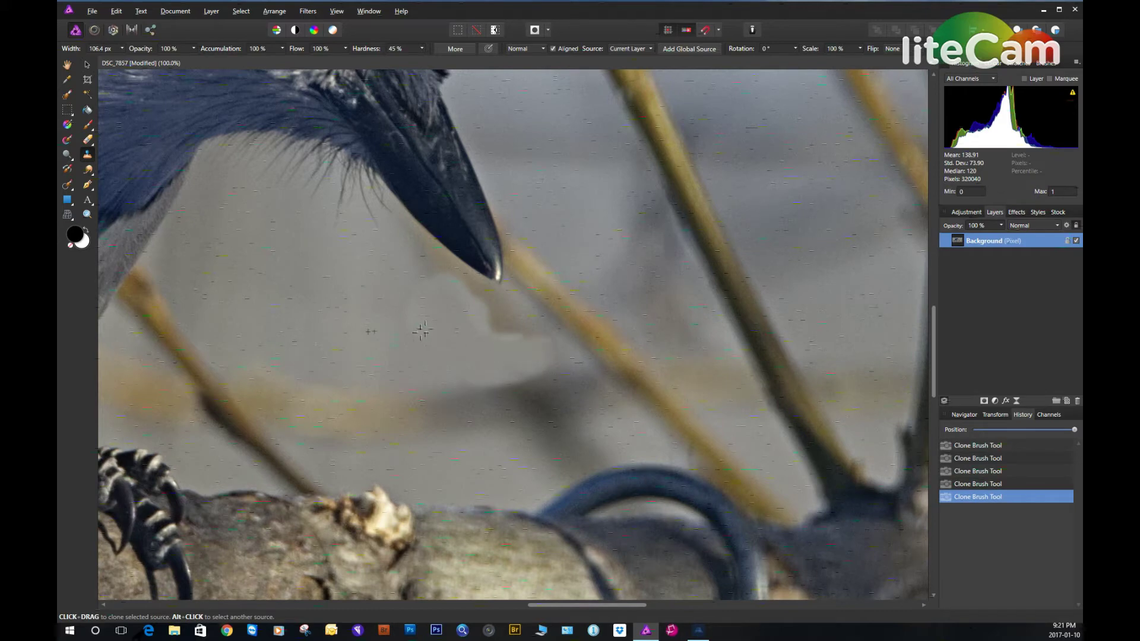
left_click(380, 266, "alt")
left_click_drag(406, 239, 486, 313)
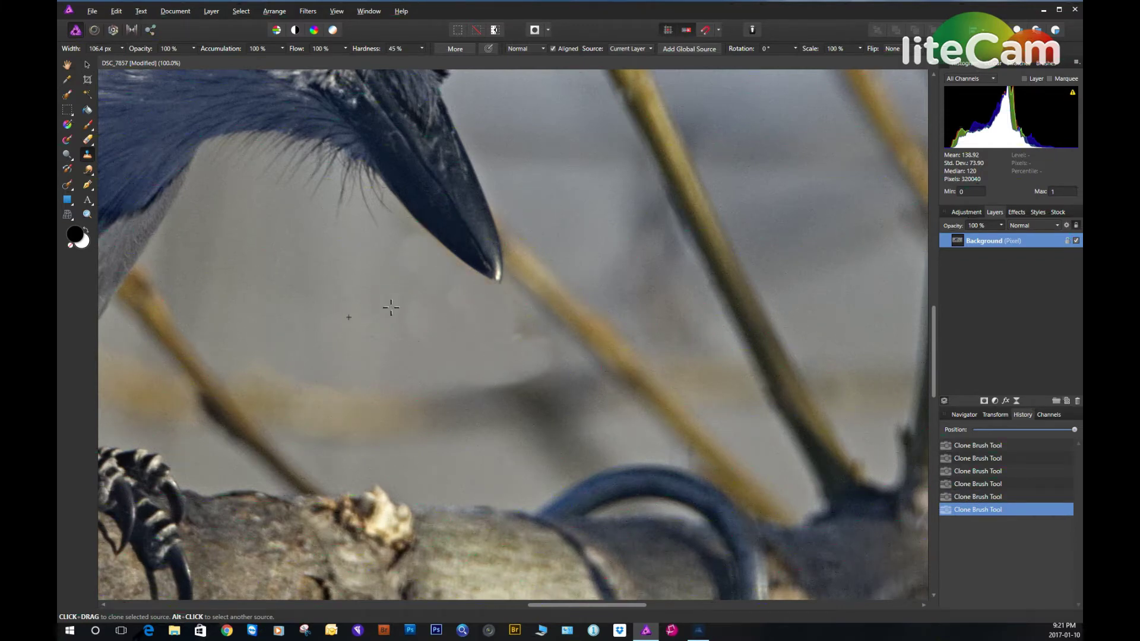
Resample repeatedly and clone over the brown smudges and remaining shadow below the beak
left_click(371, 299, "alt")
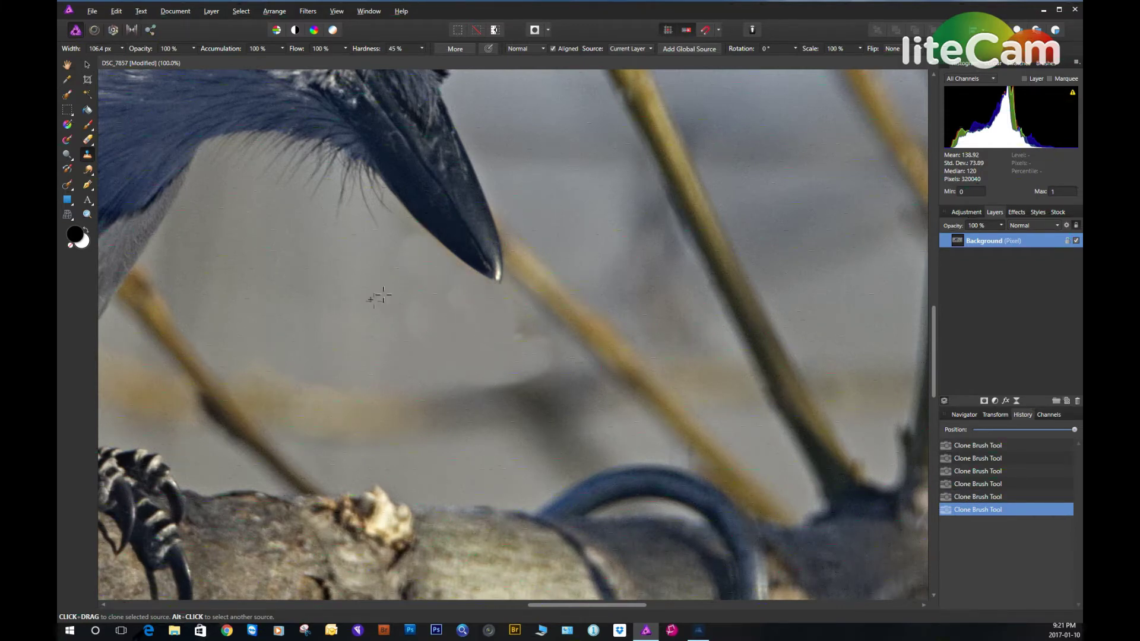
left_click(391, 227)
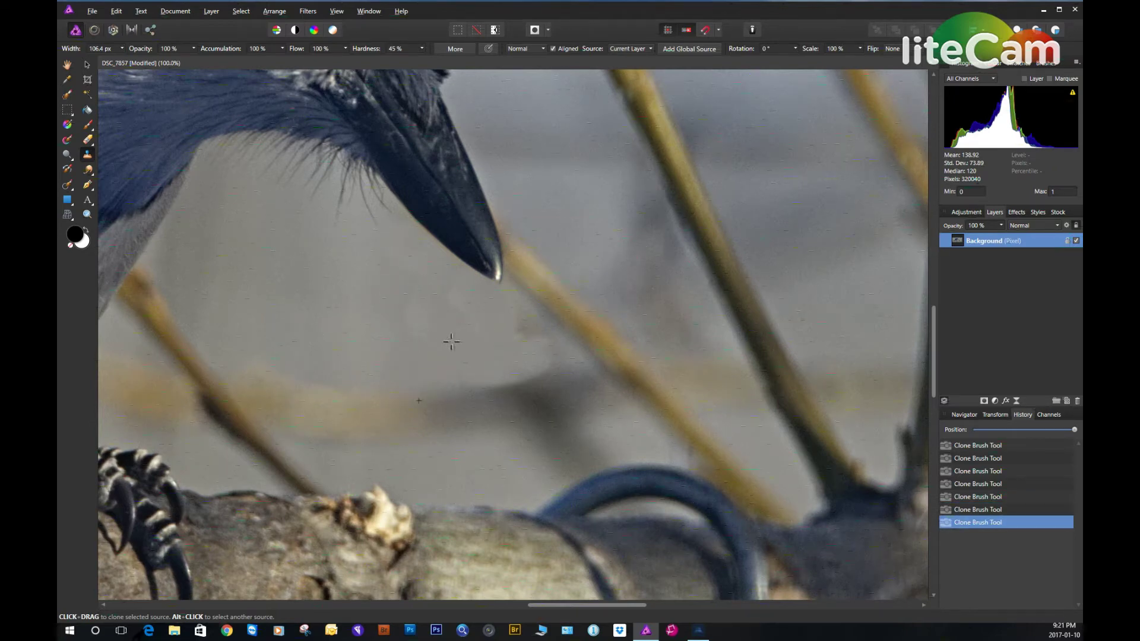
left_click(441, 324)
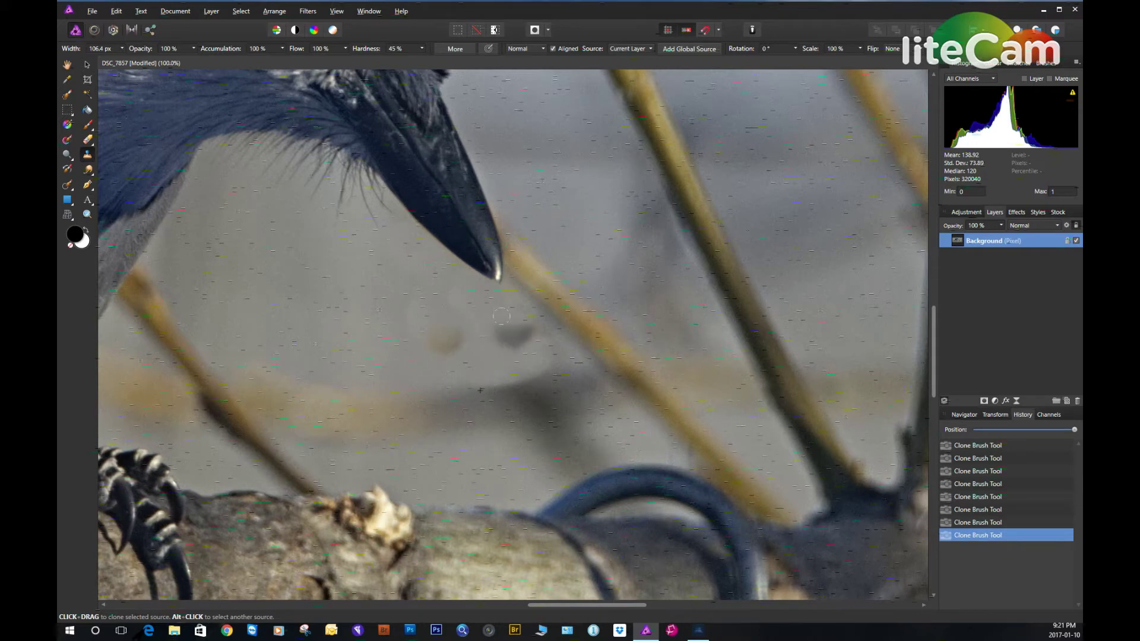
left_click(453, 322)
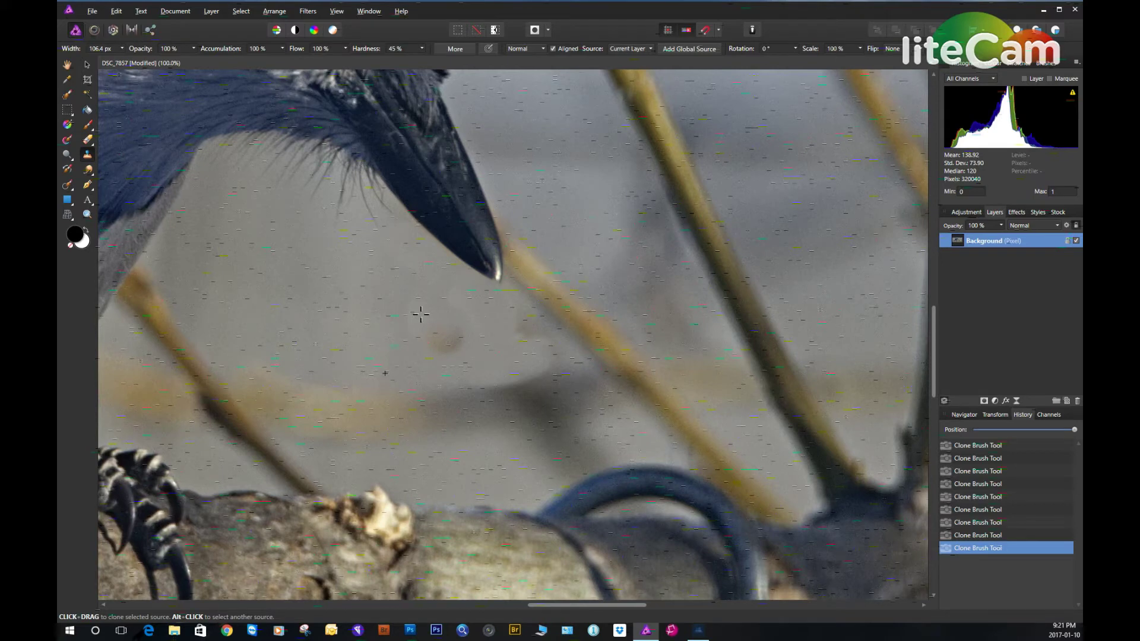
mouse_move(484, 317)
left_mouse_down()
mouse_move(429, 327)
mouse_move(453, 325)
left_mouse_up()
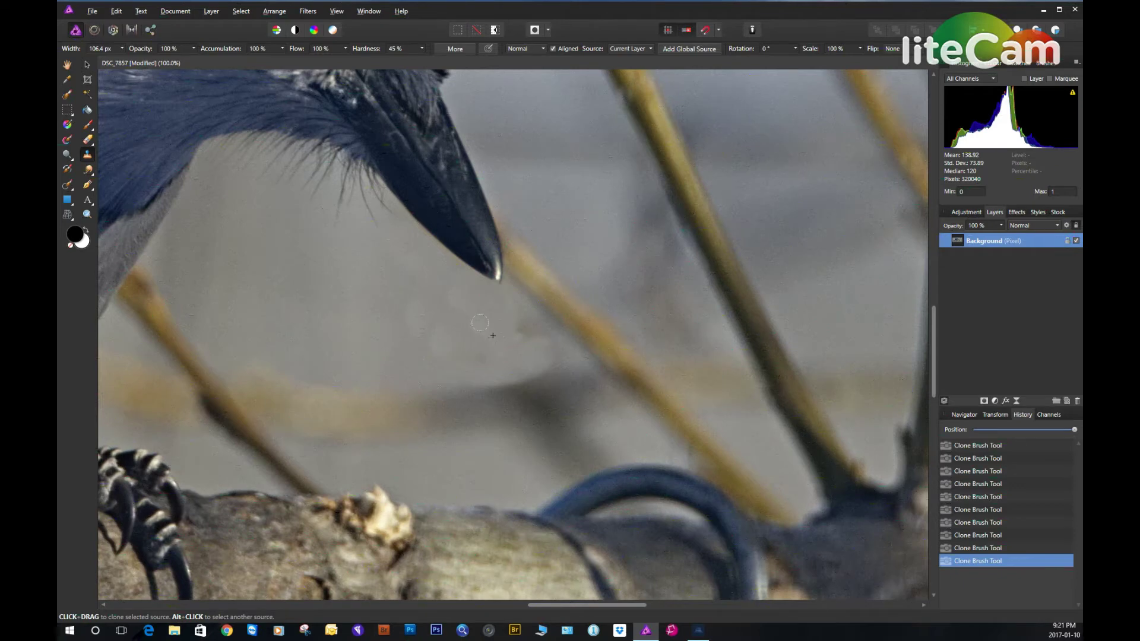
mouse_move(532, 321)
left_mouse_down()
mouse_move(496, 347)
mouse_move(548, 347)
left_mouse_up()
left_click(499, 353, "alt")
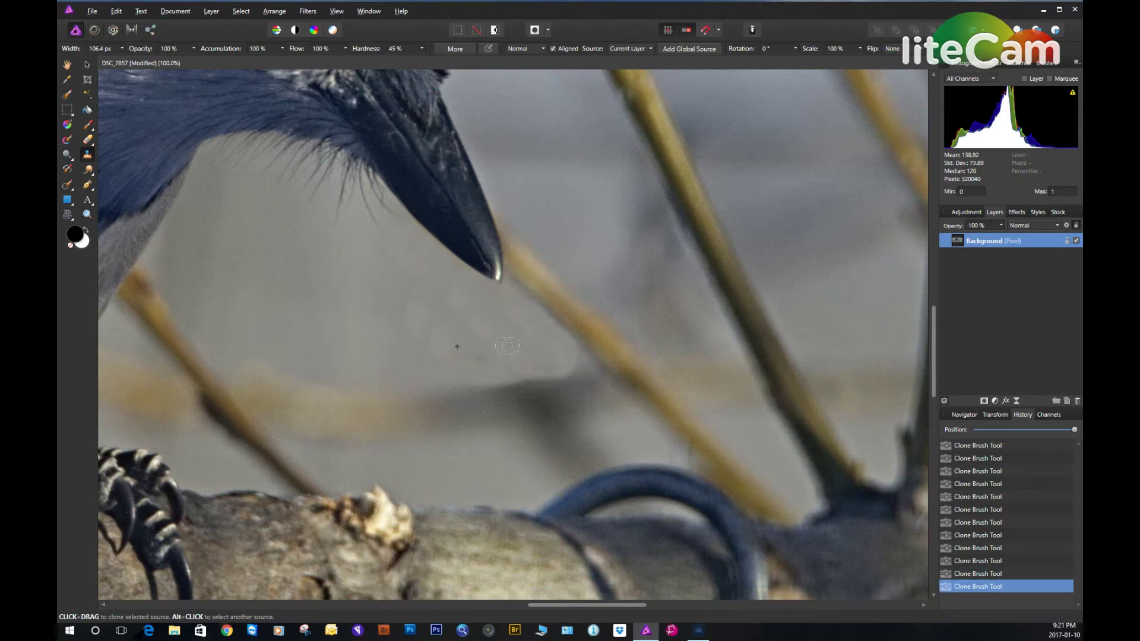
left_click_drag(442, 333, 487, 331)
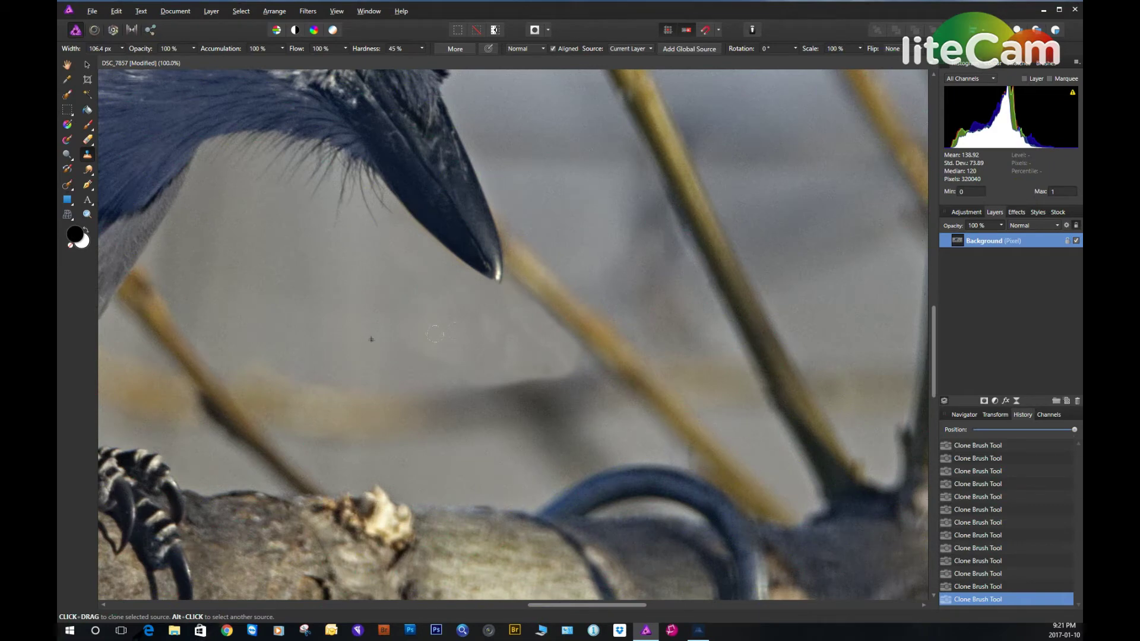
left_click(415, 337, "alt")
left_click(547, 207, "alt")
left_click_drag(522, 254, 514, 257)
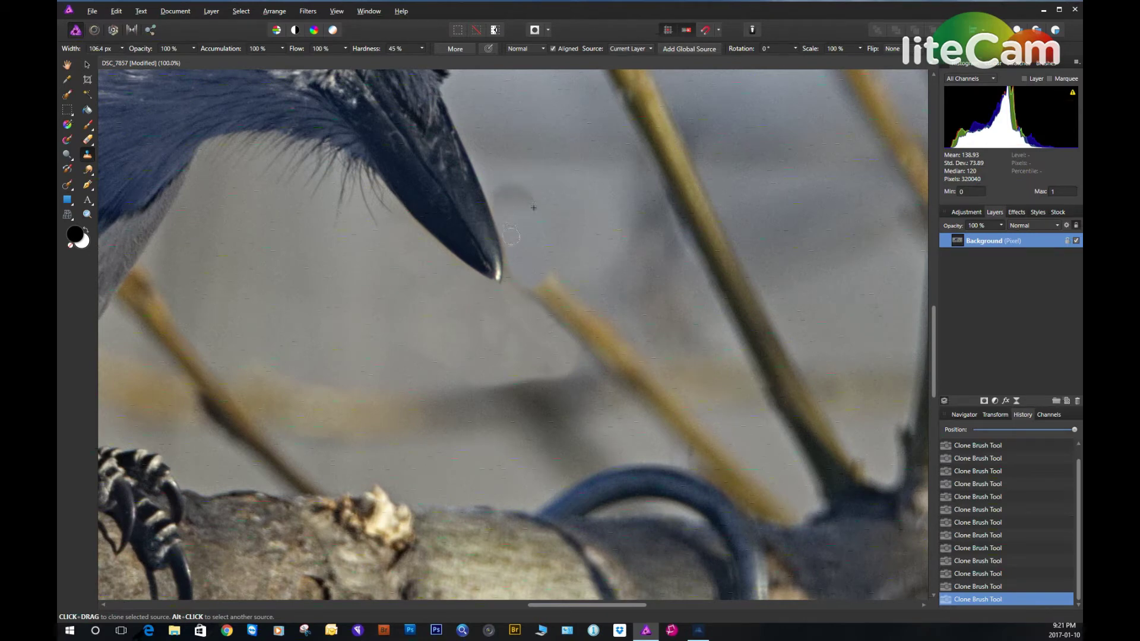
Clone grey background over the reed segment, reed stub and brown patch right of the beak
mouse_move(509, 268)
left_mouse_down()
mouse_move(528, 295)
mouse_move(577, 307)
left_mouse_up()
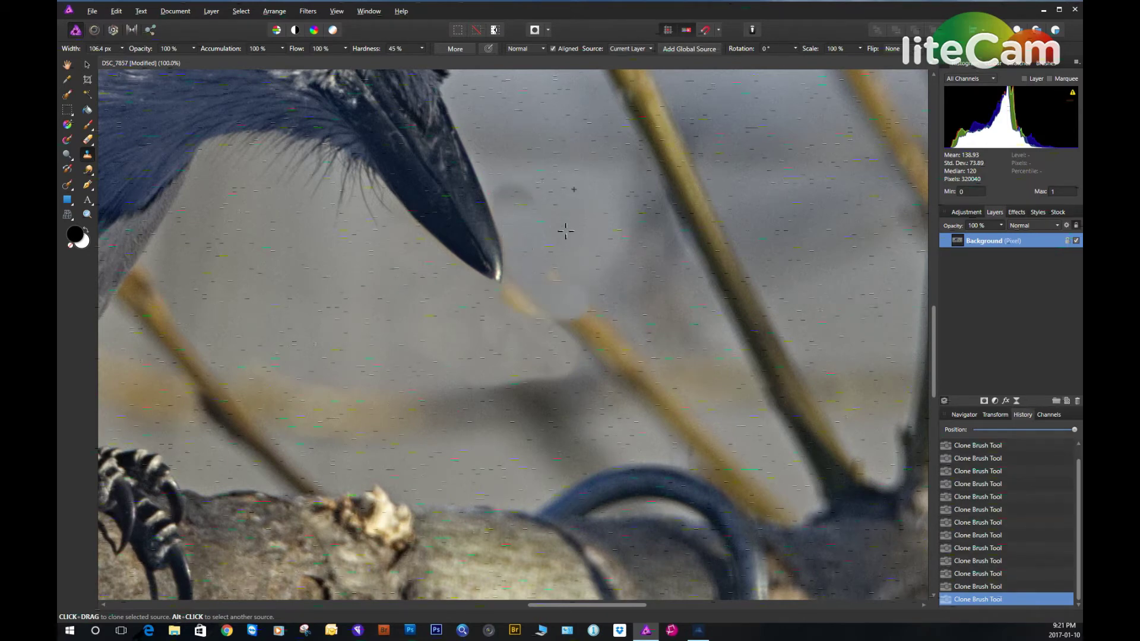
left_click(509, 277)
left_click(510, 191)
left_click(503, 187)
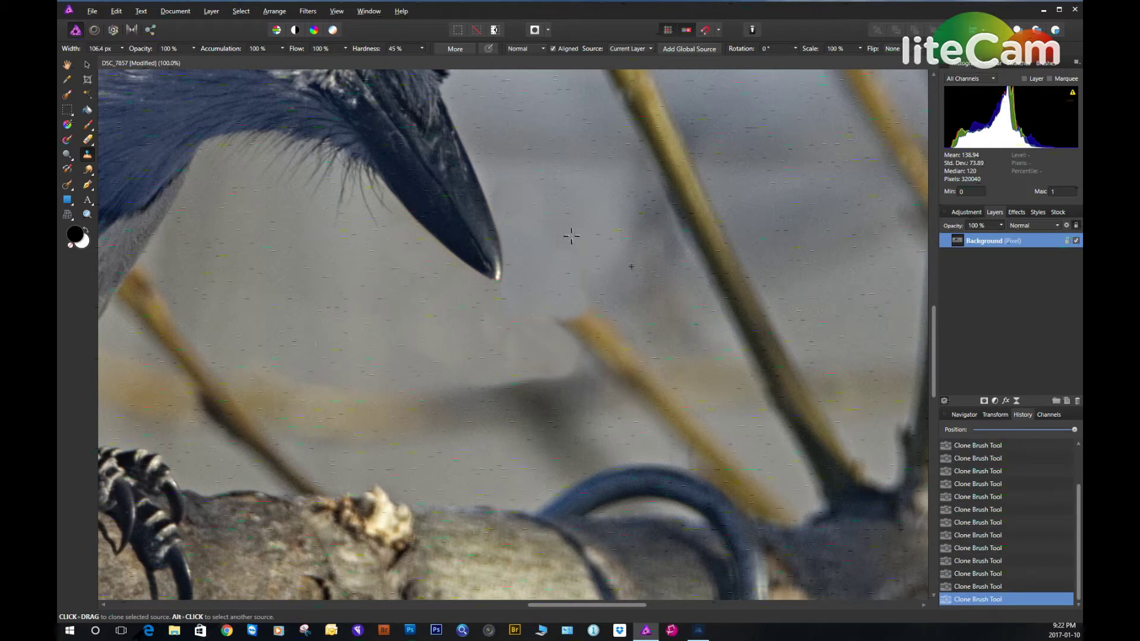
left_click(588, 233)
left_click(602, 252)
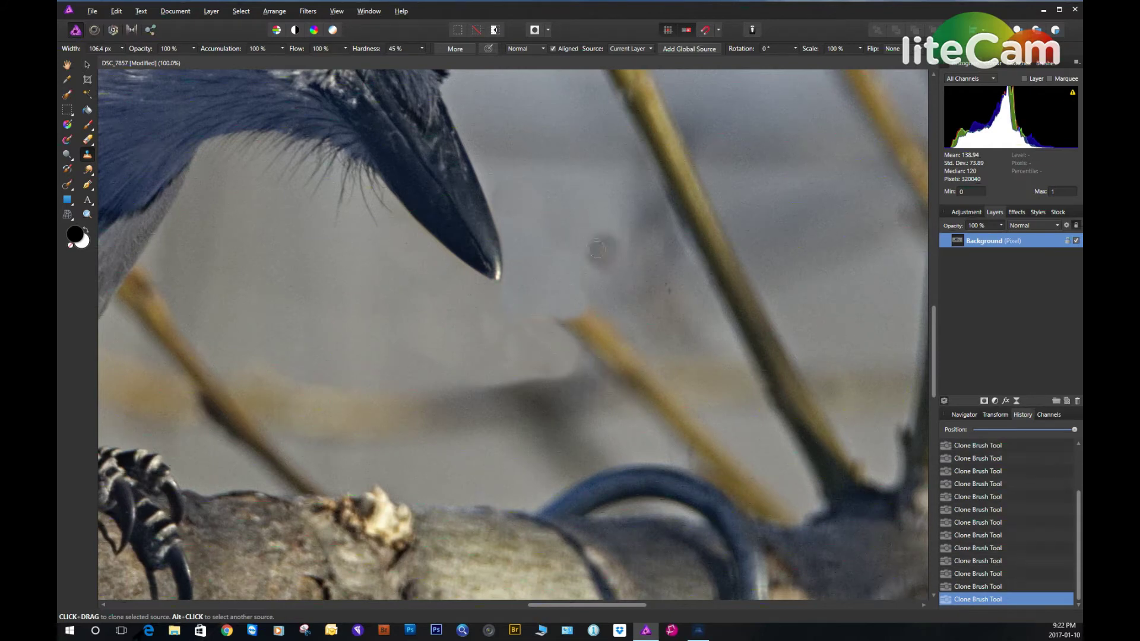
mouse_move(607, 265)
left_mouse_down()
mouse_move(603, 249)
mouse_move(639, 280)
left_mouse_up()
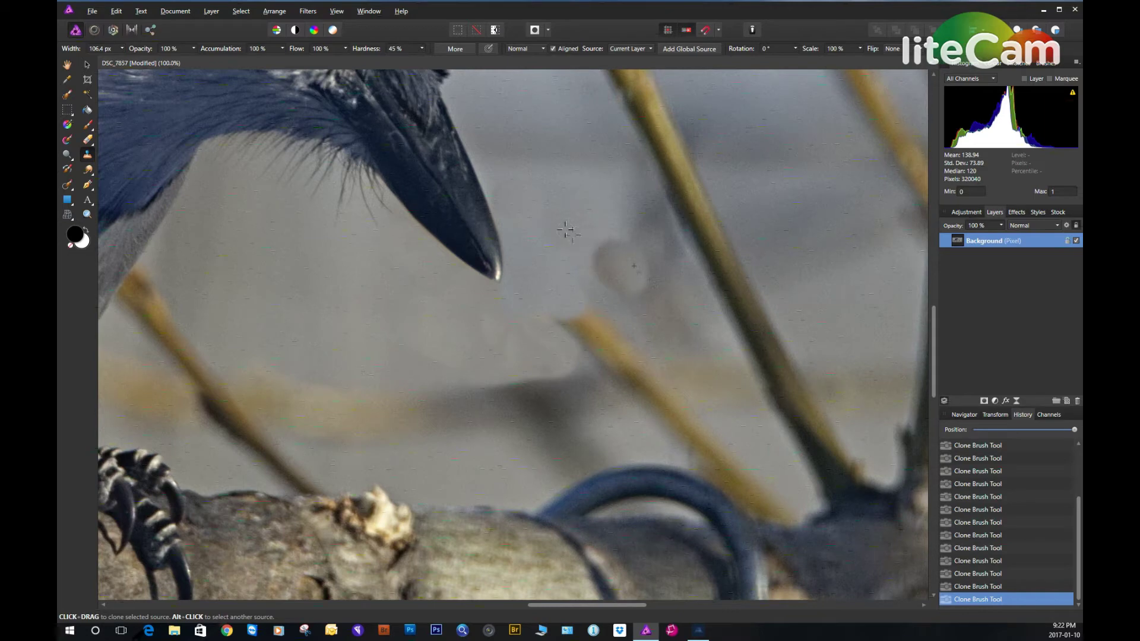
left_click(563, 229, "alt")
mouse_move(598, 246)
left_mouse_down()
mouse_move(588, 242)
mouse_move(603, 263)
mouse_move(615, 213)
mouse_move(638, 261)
mouse_move(605, 265)
mouse_move(645, 310)
mouse_move(656, 300)
mouse_move(647, 307)
left_mouse_up()
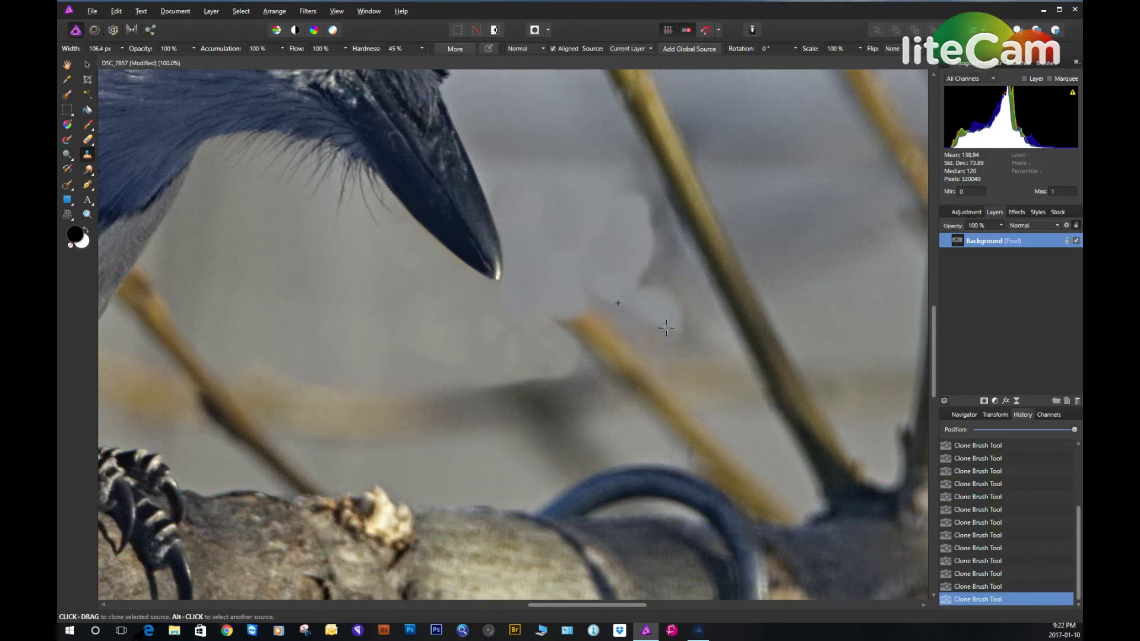
Clone grey over the orange twig tip and the dark spur, undoing one extra dab
left_click(488, 359, "alt")
mouse_move(562, 322)
left_mouse_down()
mouse_move(596, 325)
mouse_move(564, 335)
left_mouse_up()
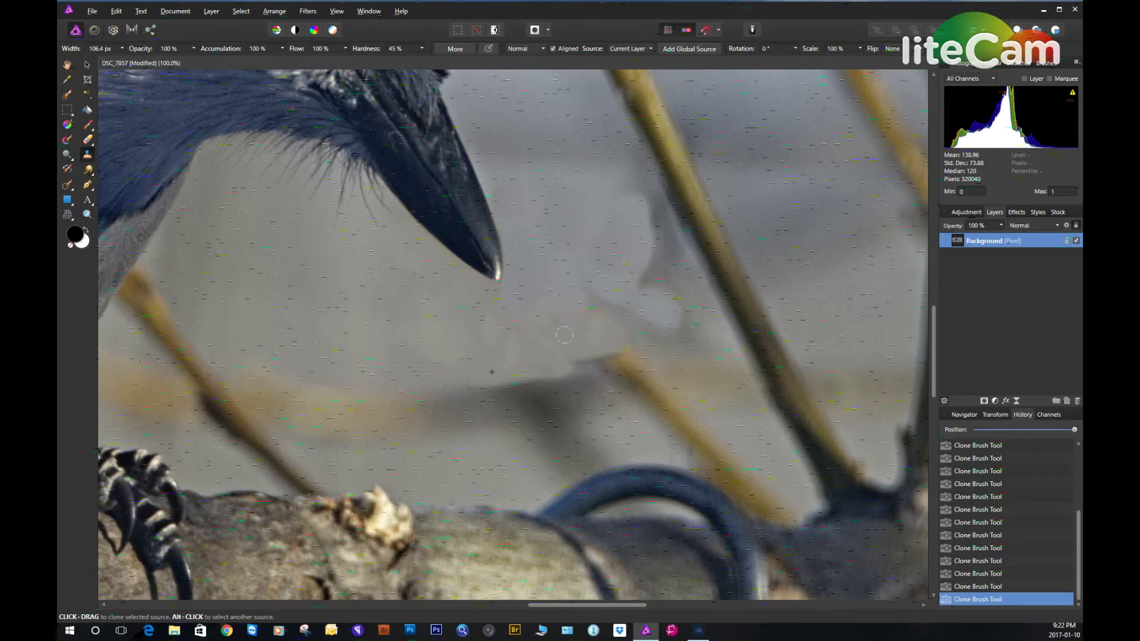
left_click(438, 367, "alt")
left_click(524, 342, "alt")
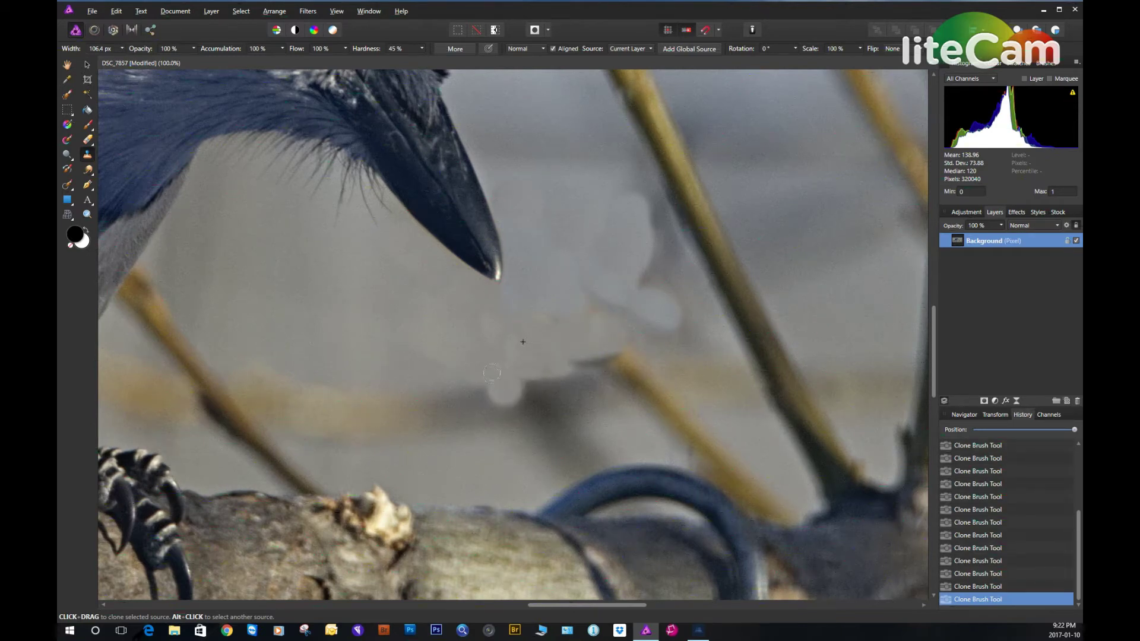
left_click(505, 386, "alt")
left_click(594, 371)
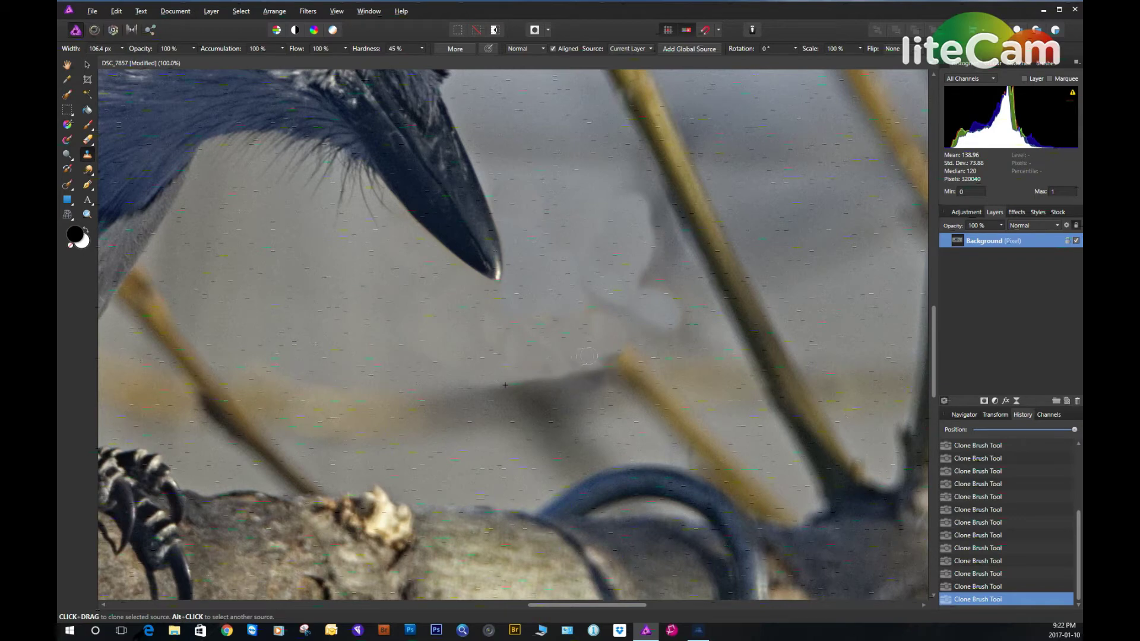
mouse_move(608, 369)
left_mouse_down()
mouse_move(567, 361)
mouse_move(632, 353)
mouse_move(554, 363)
left_mouse_up()
key("ctrl+z")
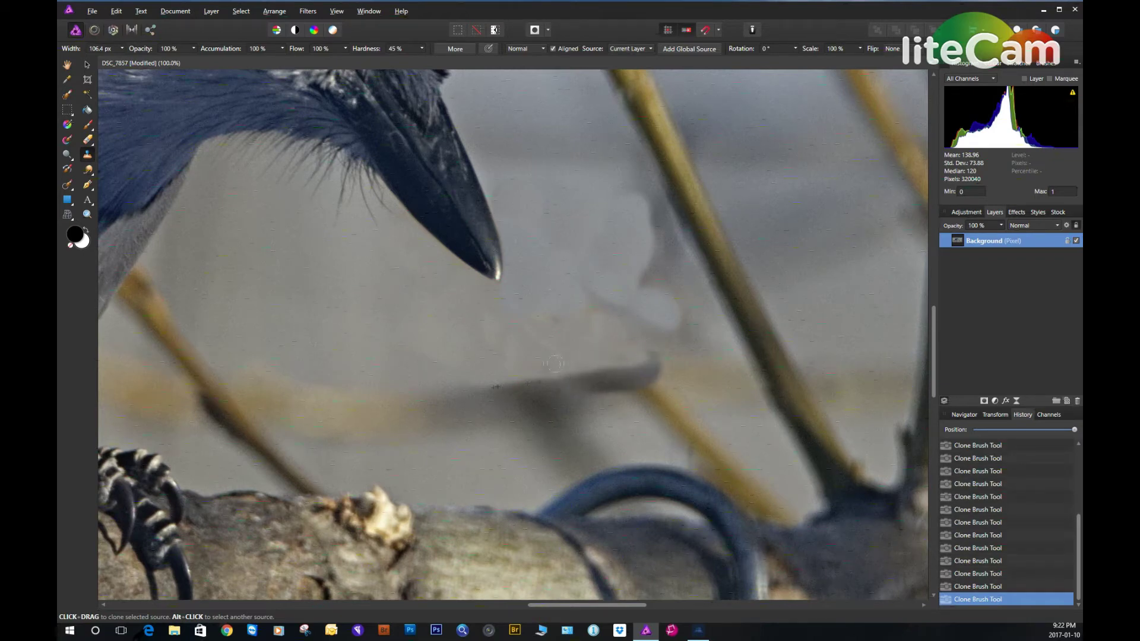
Clone background over the reed tip and the remaining dark smudges and streak right of the beak
left_click(601, 320, "alt")
left_click(727, 369, "alt")
mouse_move(675, 370)
left_mouse_down()
mouse_move(622, 360)
mouse_move(598, 339)
left_mouse_up()
left_click(663, 325, "alt")
left_click(565, 300, "alt")
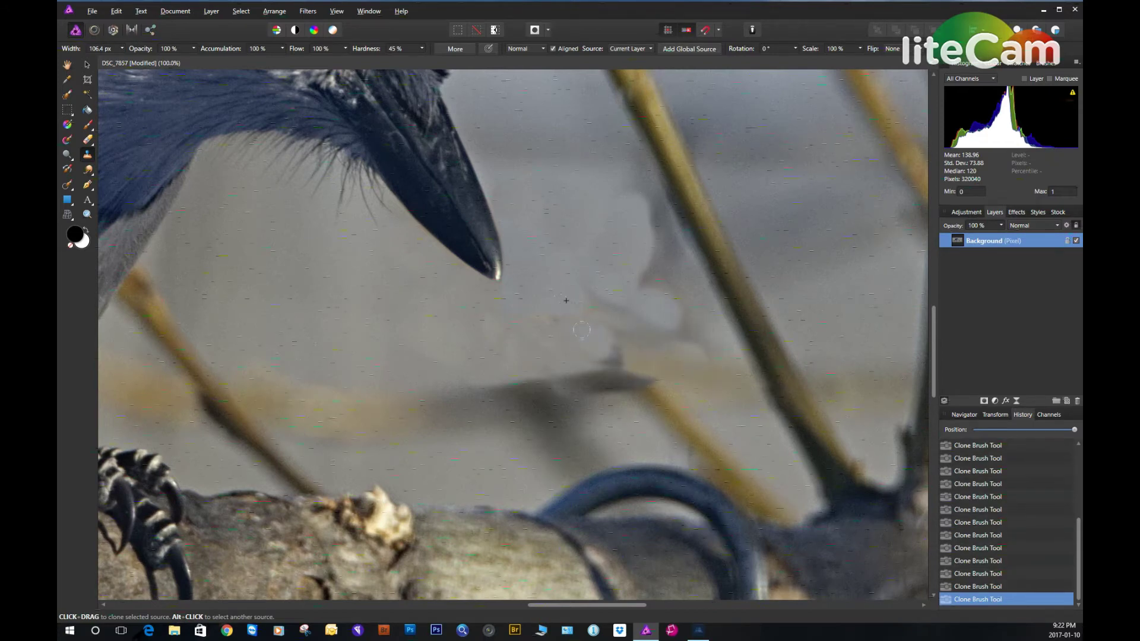
left_click_drag(597, 341, 669, 341)
left_click(582, 274, "alt")
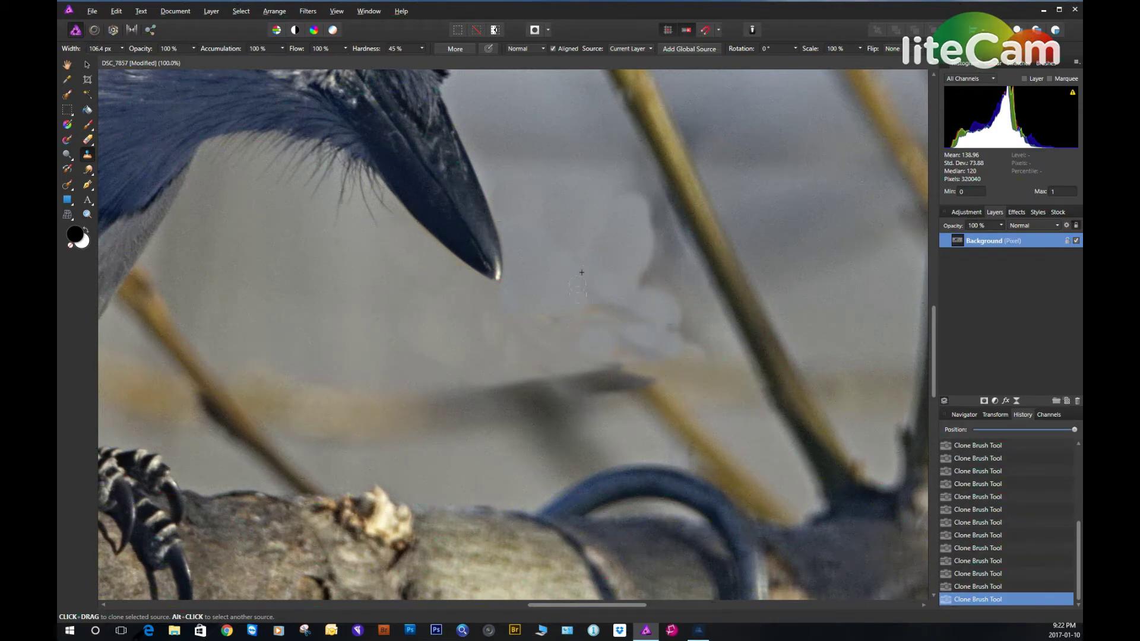
mouse_move(586, 300)
left_mouse_down()
mouse_move(620, 301)
mouse_move(653, 321)
mouse_move(650, 265)
mouse_move(658, 314)
mouse_move(645, 277)
left_mouse_up()
left_click(564, 289, "alt")
left_click(452, 445, "alt")
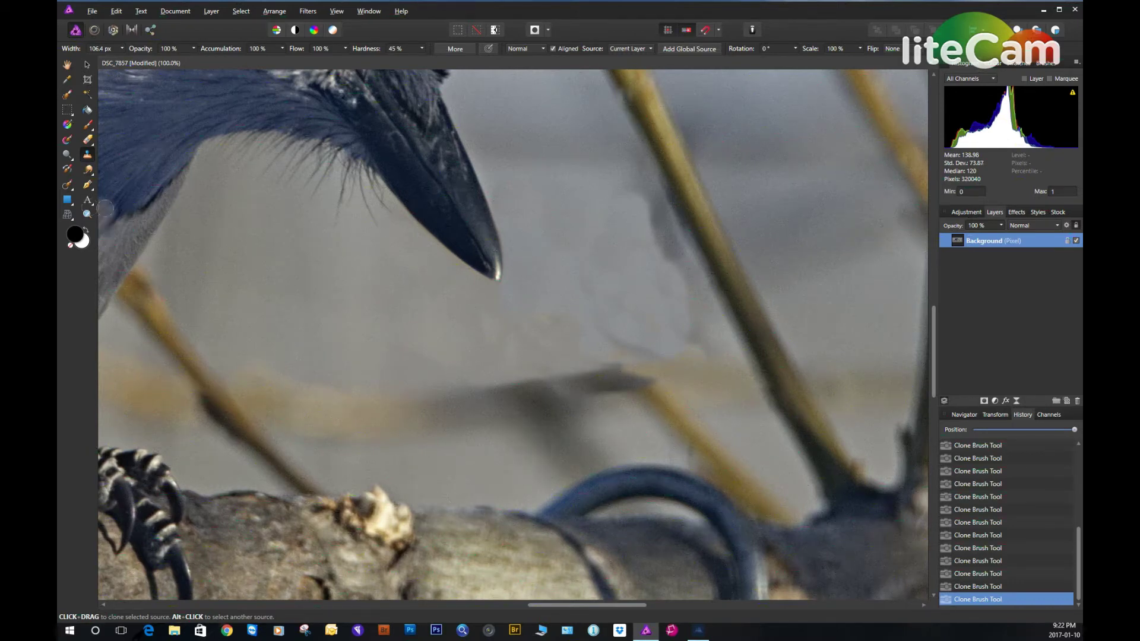
Switch to the Smudge Brush and blend the cloned sky patches and seams right of the beak
left_click(88, 170)
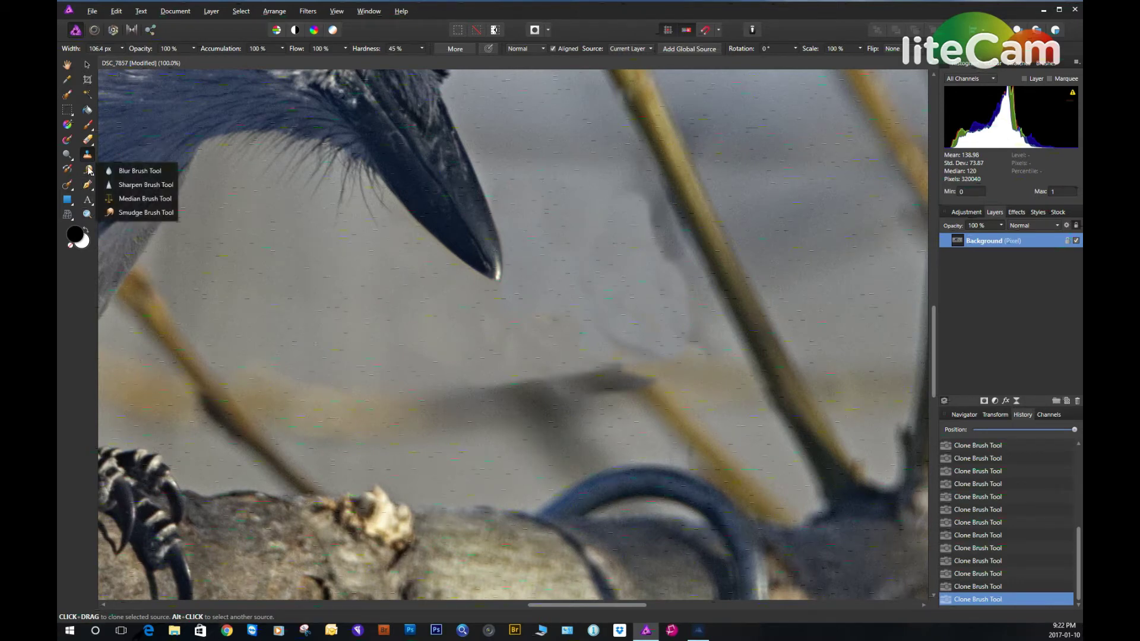
left_click(132, 213)
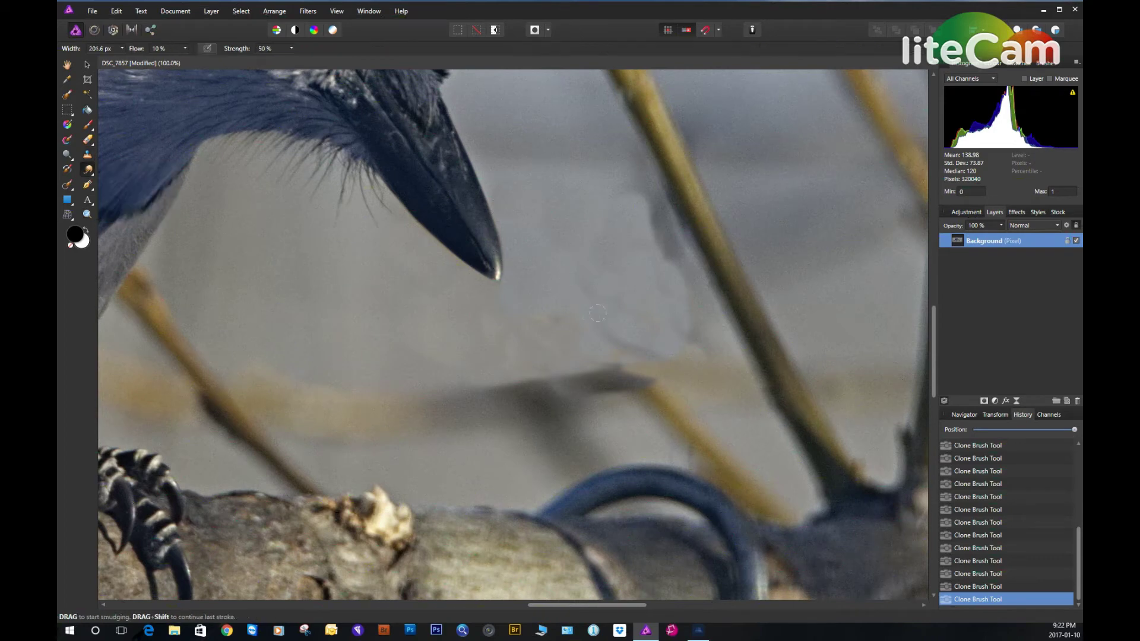
left_click_drag(573, 307, 563, 311)
left_click_drag(506, 175, 511, 190)
left_click_drag(589, 184, 595, 168)
left_click_drag(669, 316, 639, 313)
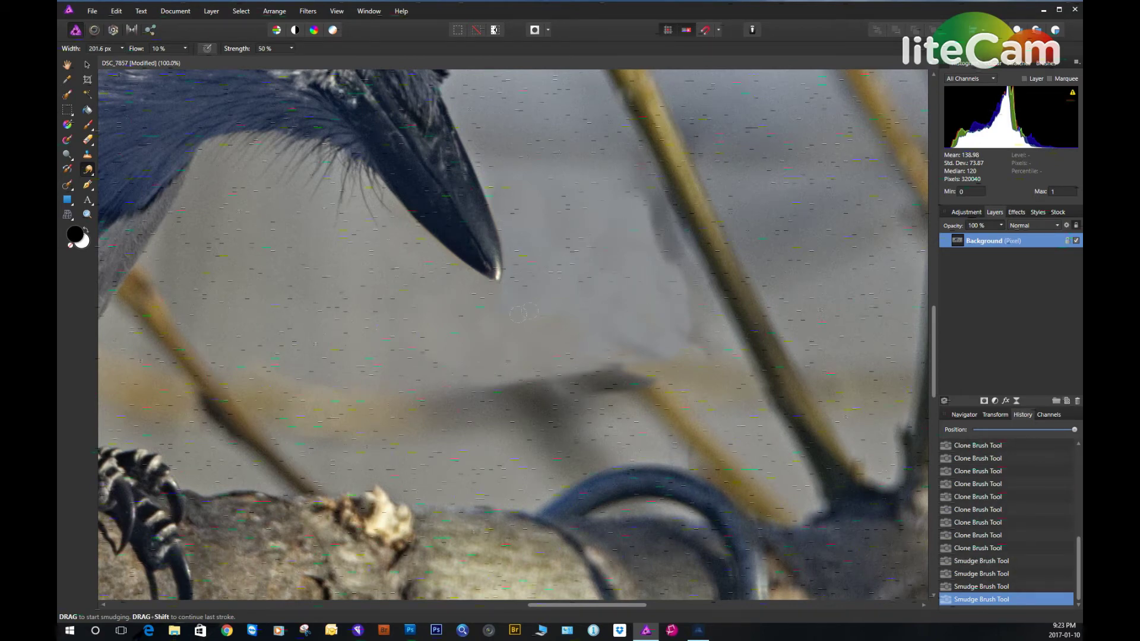
left_click_drag(672, 287, 658, 291)
left_click_drag(578, 298, 580, 301)
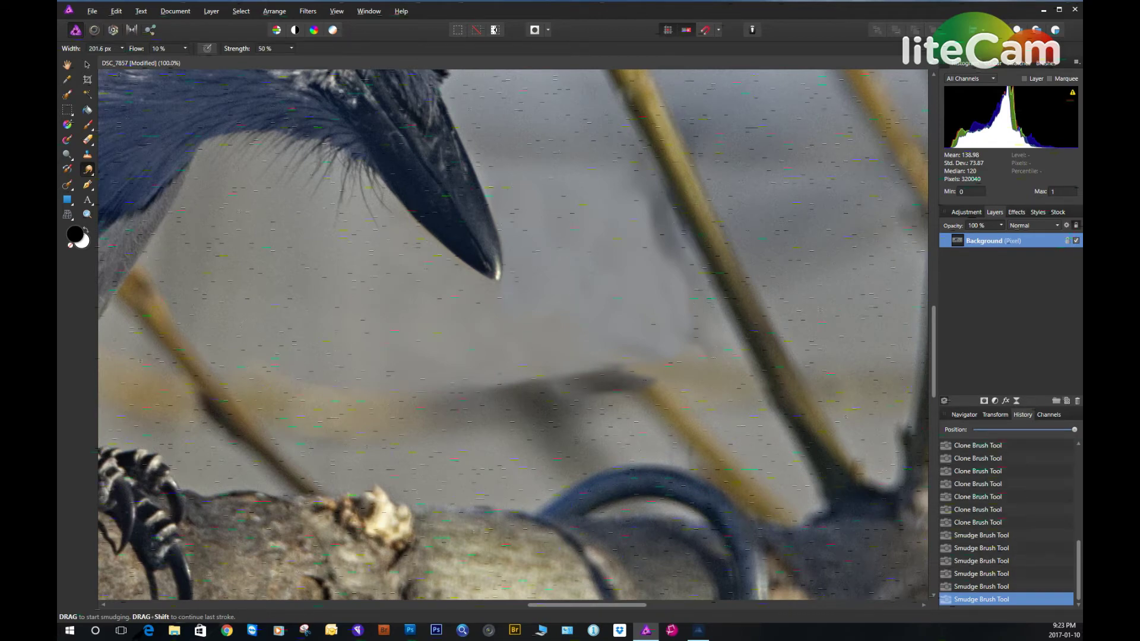
left_click(87, 215)
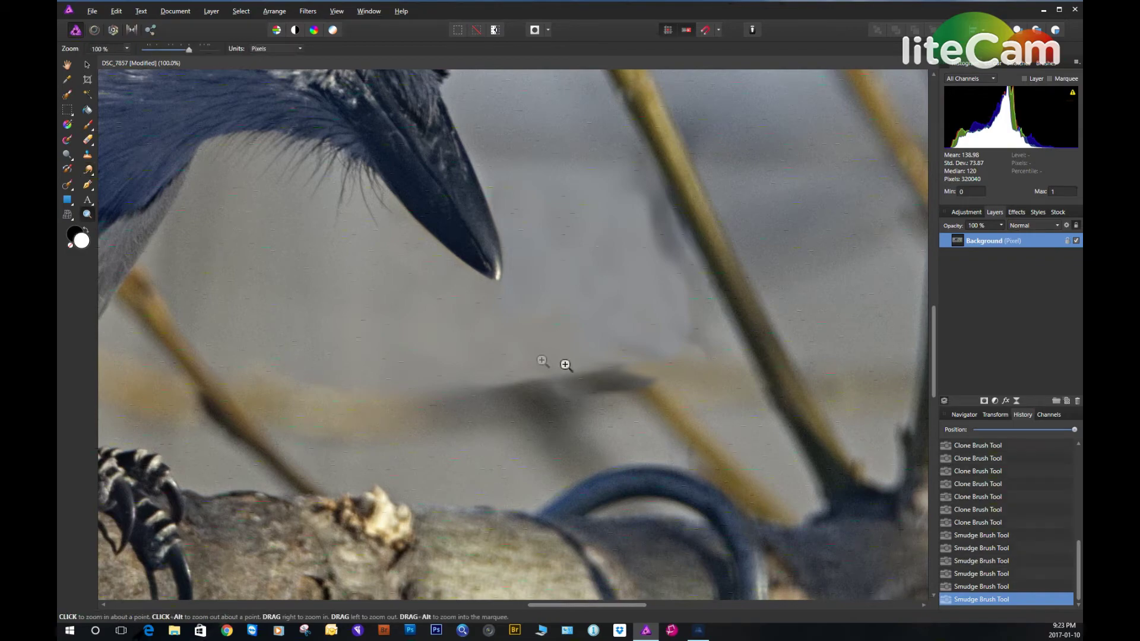
left_click(580, 309, "alt")
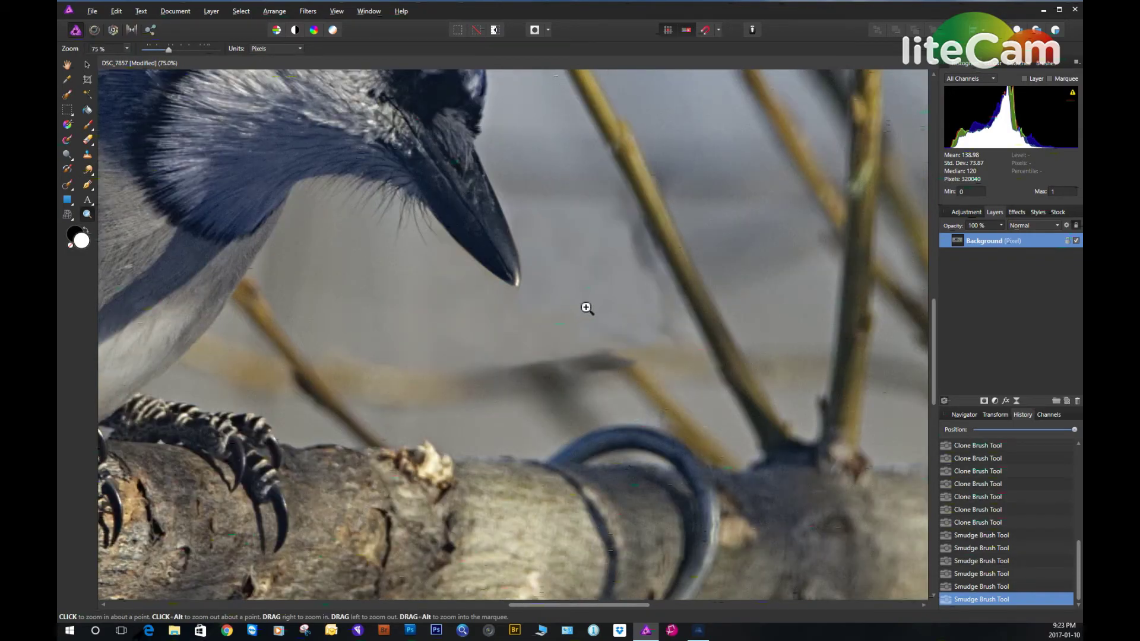
left_click(582, 303, "alt")
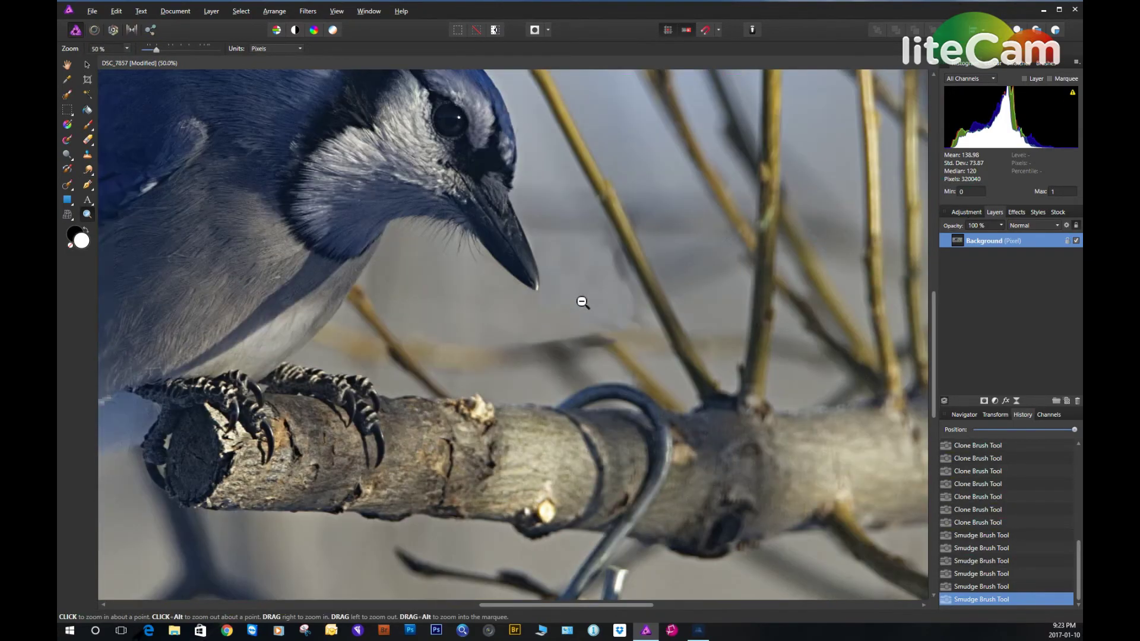
left_click(583, 303, "alt")
left_click(582, 303, "alt")
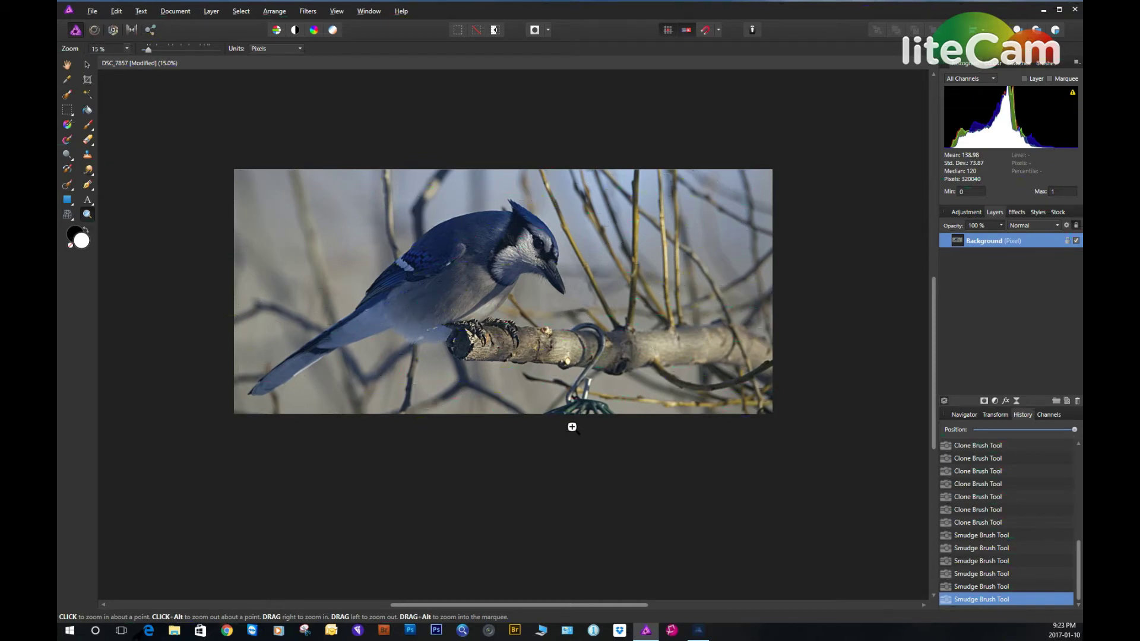
left_click(598, 298)
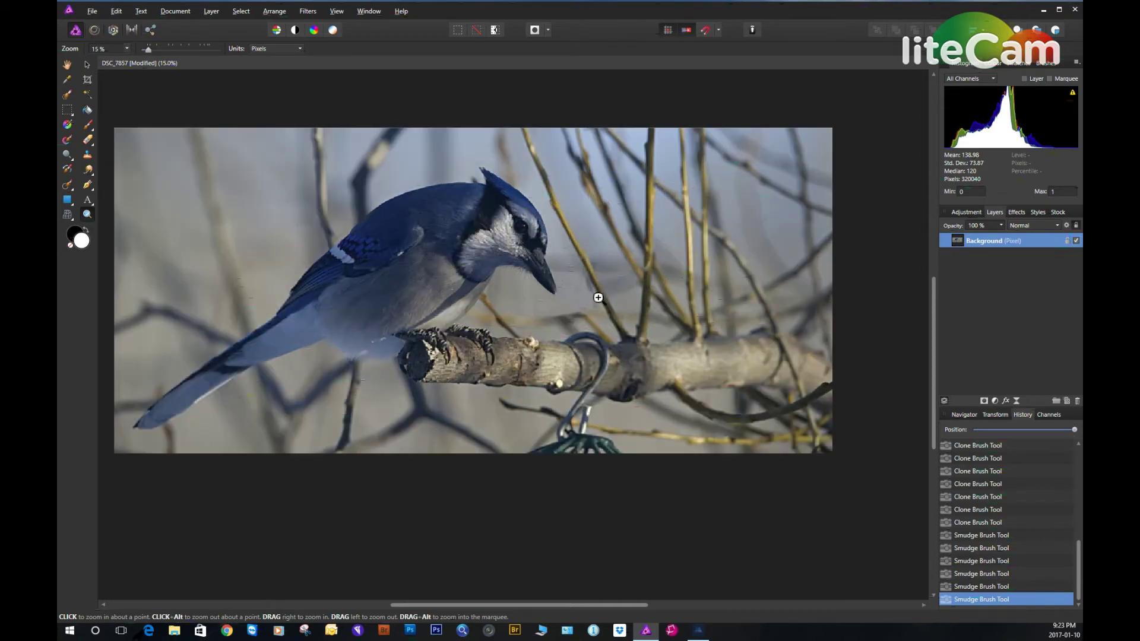
left_click(598, 298)
left_click(598, 298)
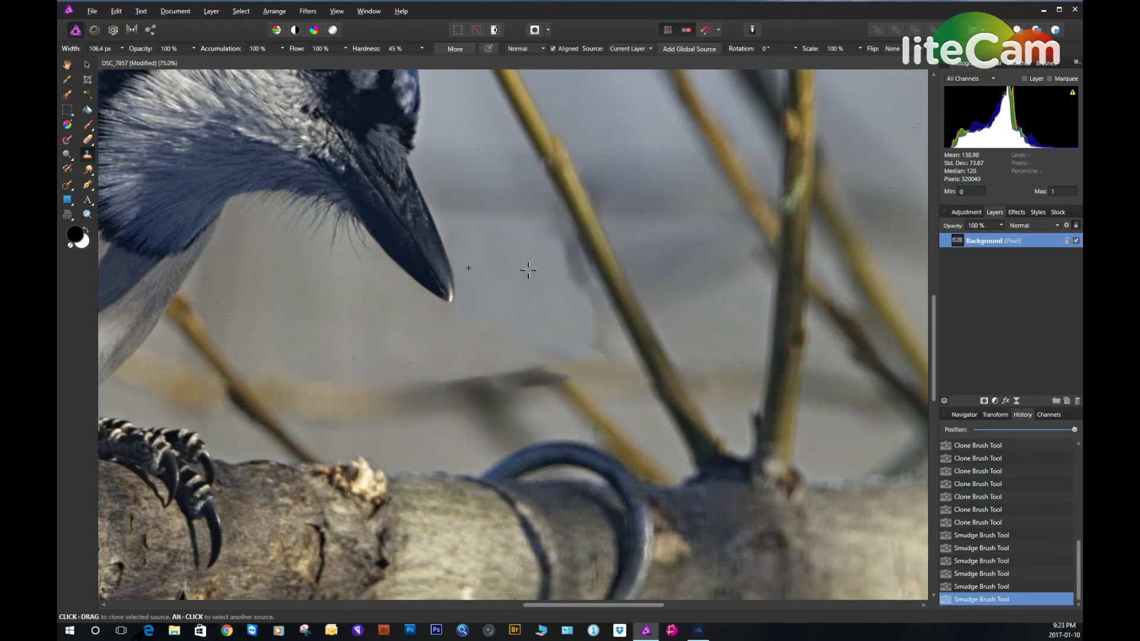
Clone clean sky over the area right of the beak and the dark branch tip
left_click(526, 268, "alt")
mouse_move(568, 261)
left_mouse_down()
mouse_move(560, 231)
mouse_move(564, 246)
left_mouse_up()
left_click_drag(576, 290, 583, 310)
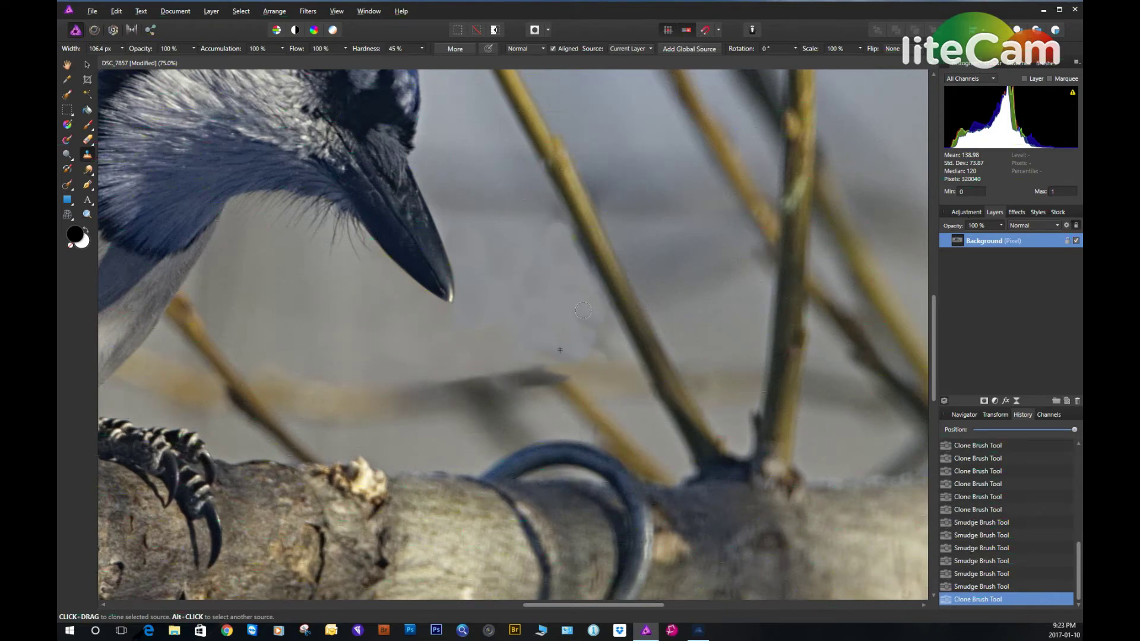
left_click(543, 287, "alt")
mouse_move(574, 310)
left_mouse_down()
mouse_move(600, 339)
mouse_move(594, 356)
mouse_move(547, 356)
left_mouse_up()
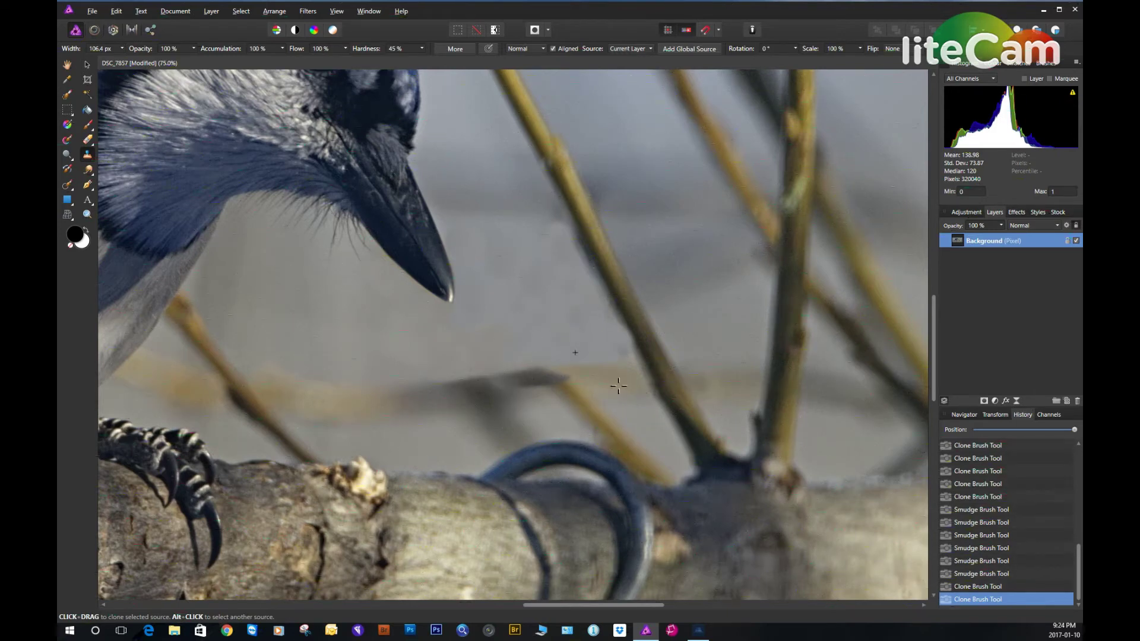
left_click_drag(573, 372, 517, 375)
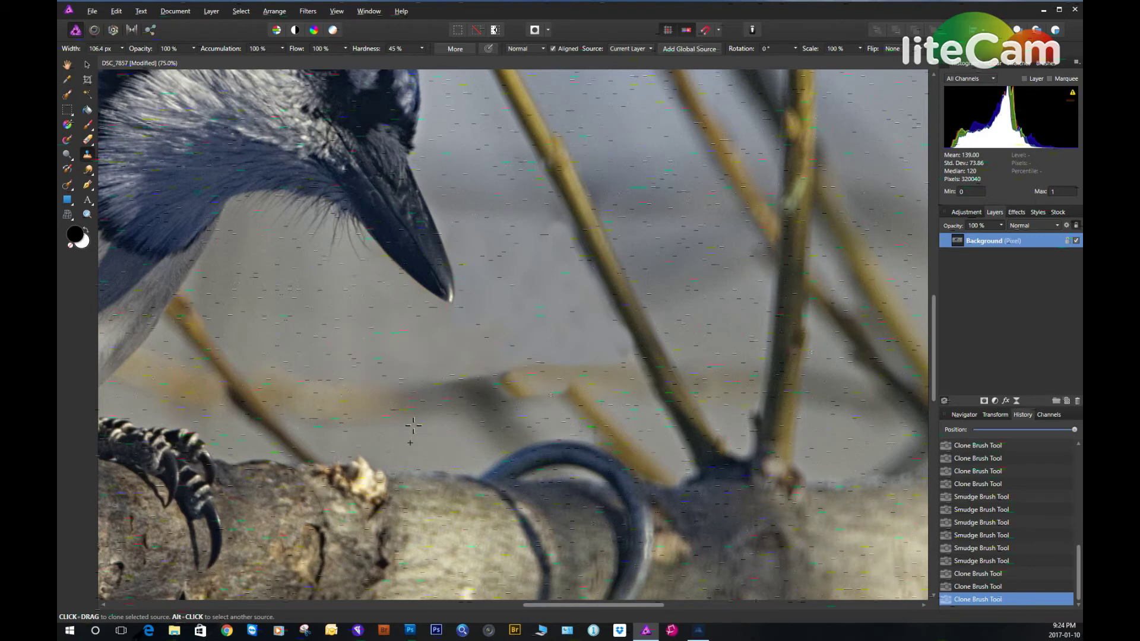
Clone background over the dark shadow, blob and smudge just above the branch
left_click(414, 425, "alt")
mouse_move(474, 416)
left_mouse_down()
mouse_move(482, 425)
mouse_move(445, 416)
mouse_move(525, 418)
mouse_move(493, 443)
left_mouse_up()
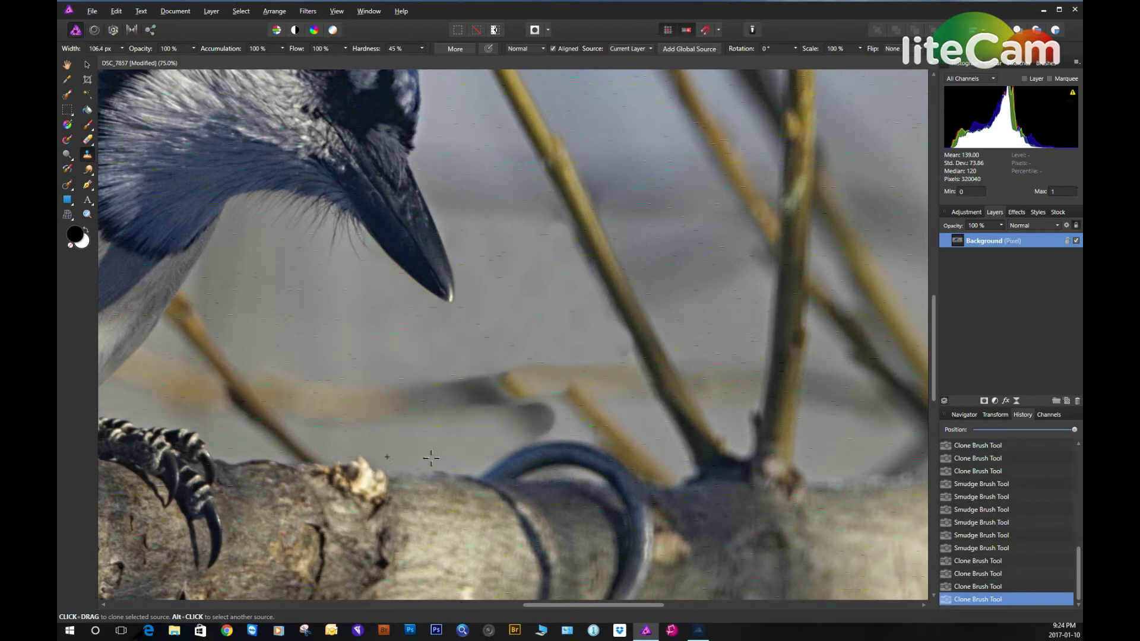
left_click(429, 454, "alt")
left_click_drag(546, 410, 509, 413)
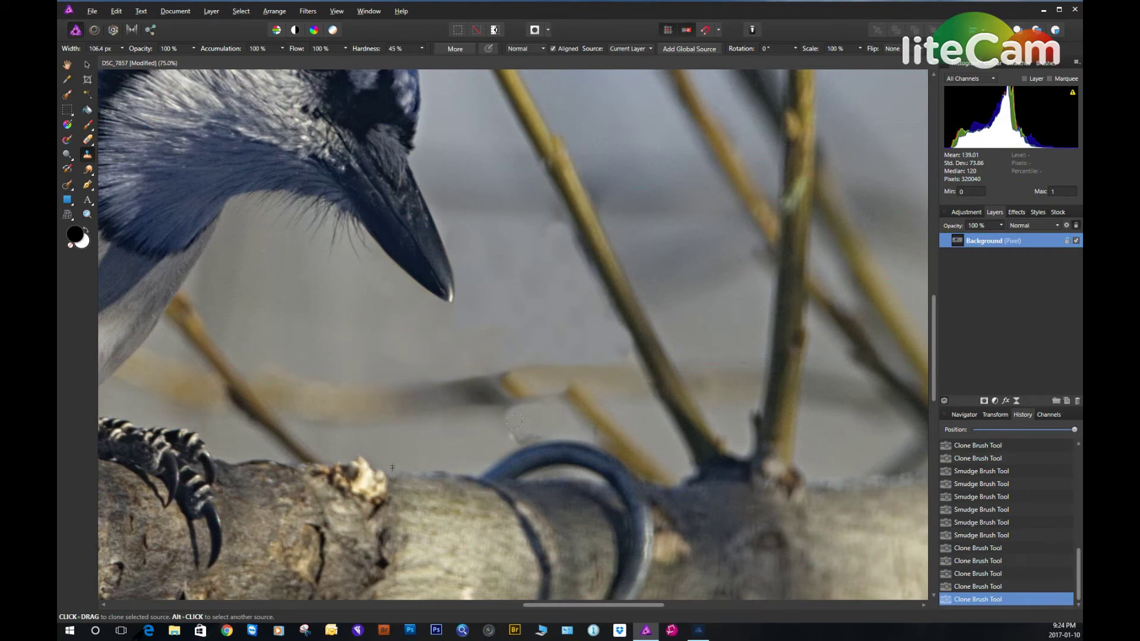
left_click(464, 439, "alt")
left_click_drag(515, 440, 522, 440)
left_click(417, 445, "alt")
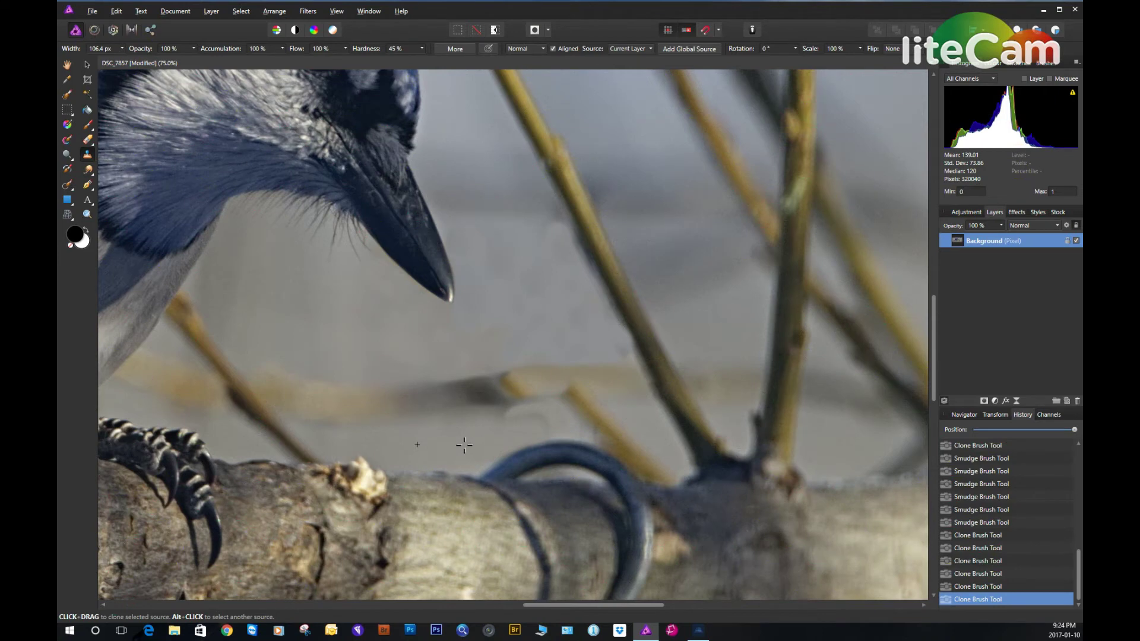
Clone background beside the hook over its left end and tip
left_click(464, 446, "alt")
mouse_move(497, 465)
left_mouse_down()
mouse_move(474, 456)
mouse_move(549, 450)
mouse_move(526, 459)
mouse_move(506, 444)
mouse_move(518, 457)
mouse_move(558, 453)
mouse_move(509, 453)
mouse_move(562, 446)
left_mouse_up()
left_click(506, 455, "alt")
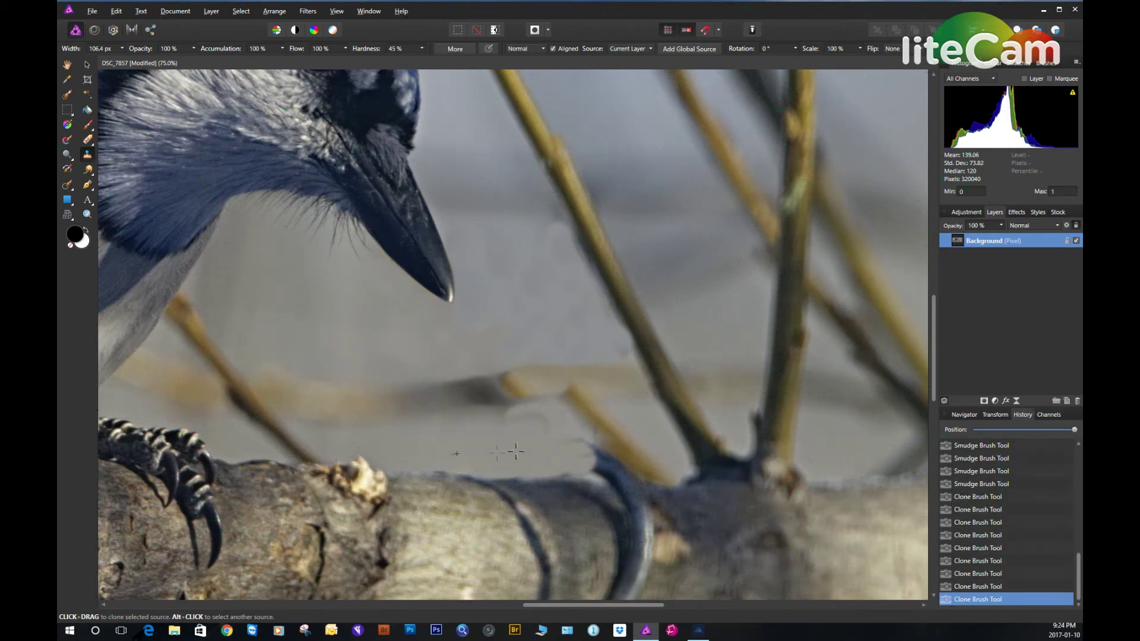
left_click(468, 447, "alt")
left_click_drag(561, 438, 572, 443)
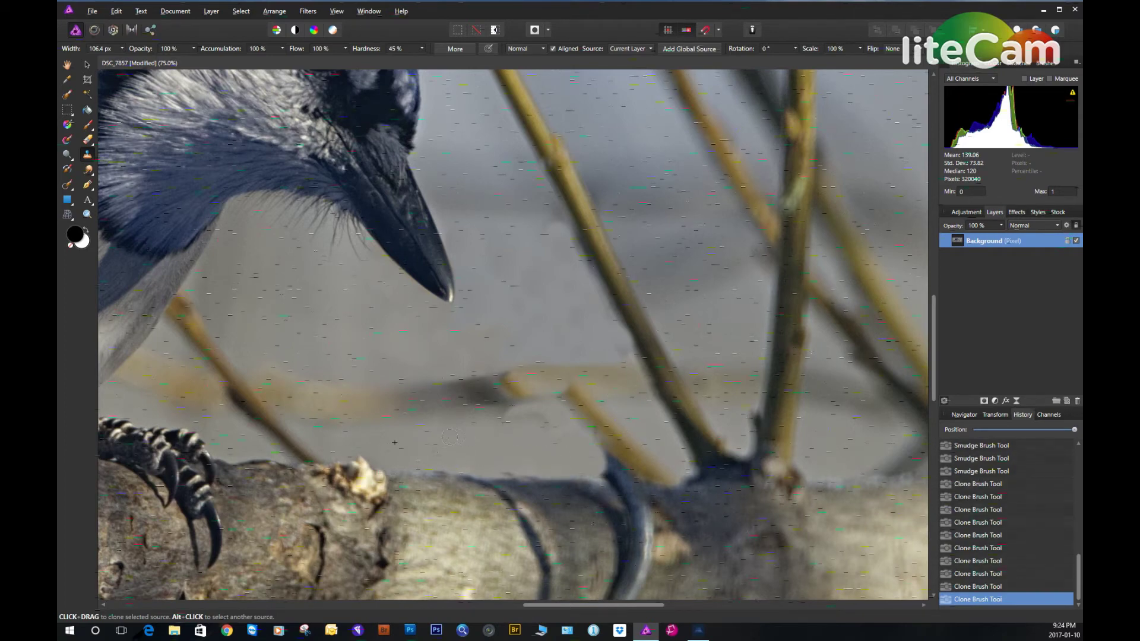
Clone out the dark specks and shadow streak above the branch and lighten the branch edge by the stub
left_click(489, 451, "alt")
left_click_drag(502, 457, 526, 466)
left_click(517, 443, "alt")
left_click(492, 449, "alt")
left_click(485, 420, "alt")
mouse_move(518, 414)
left_mouse_down()
mouse_move(538, 410)
mouse_move(512, 411)
left_mouse_up()
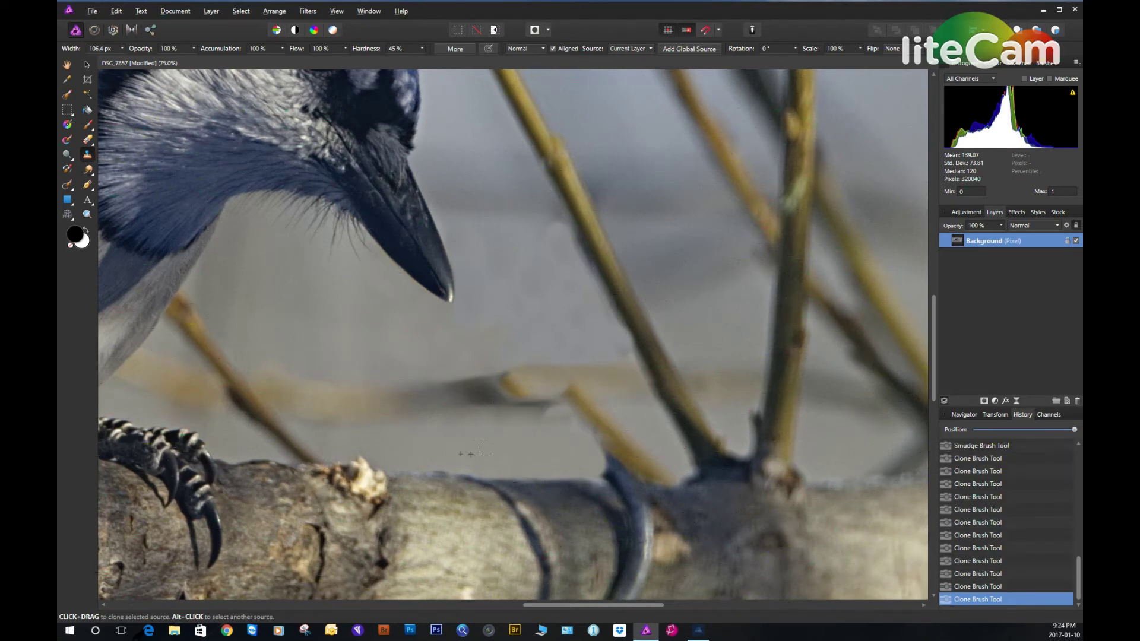
left_click(514, 446, "alt")
left_click_drag(567, 422, 551, 409)
left_click(331, 471)
left_click(88, 170)
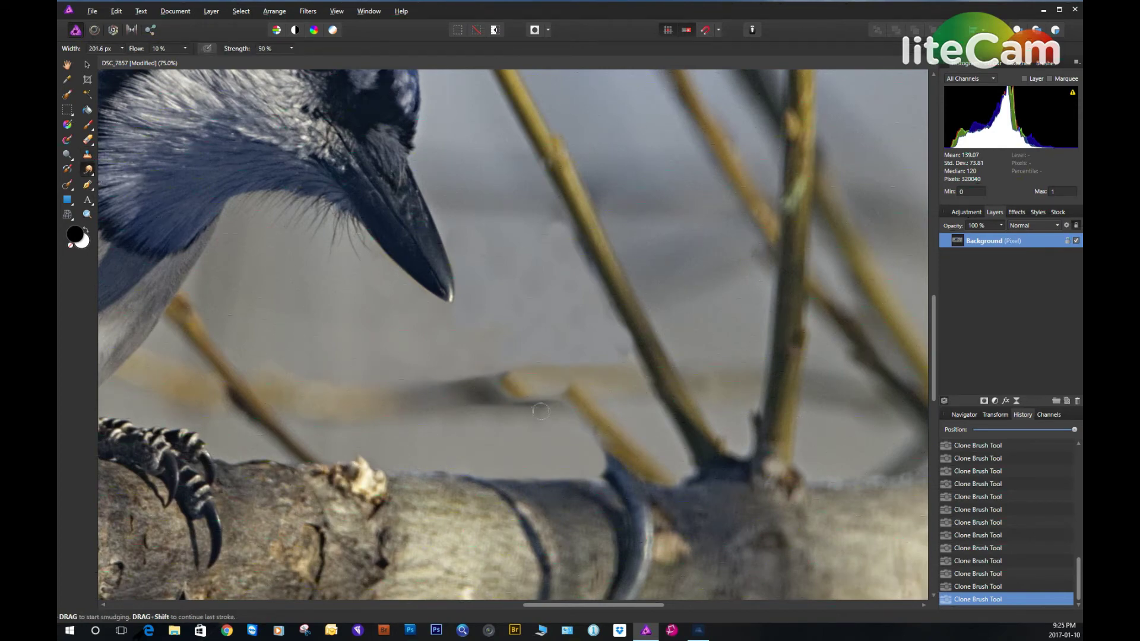
Smudge the fresh clone seams and orange twig tip above the branch, then bring the hook into view
left_click_drag(541, 411, 532, 408)
left_click_drag(568, 422, 568, 429)
left_click_drag(564, 373, 576, 372)
mouse_move(500, 392)
left_mouse_down()
mouse_move(480, 386)
mouse_move(502, 384)
left_mouse_up()
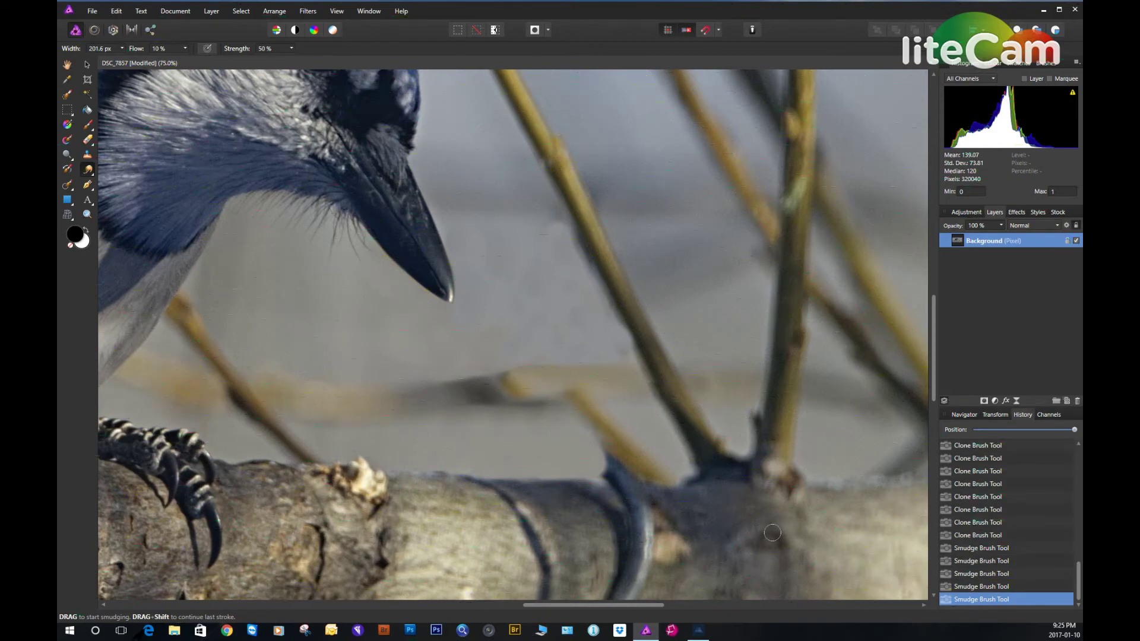
mouse_move(772, 533)
left_mouse_down()
mouse_move(674, 145)
mouse_move(666, 230)
left_mouse_up()
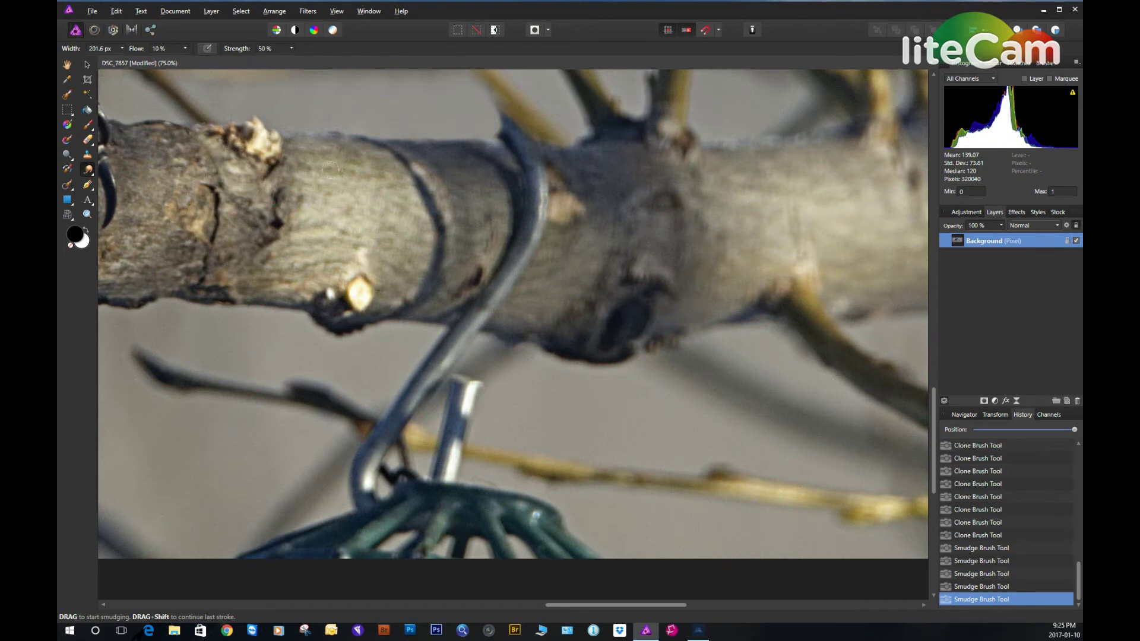
Smudge the bark beside the hook and the branch's upper edge using a smaller 105.2 px brush
left_click_drag(330, 171, 332, 170)
key("bracketleft")
key("bracketleft")
left_click_drag(436, 143, 432, 144)
left_click(430, 142)
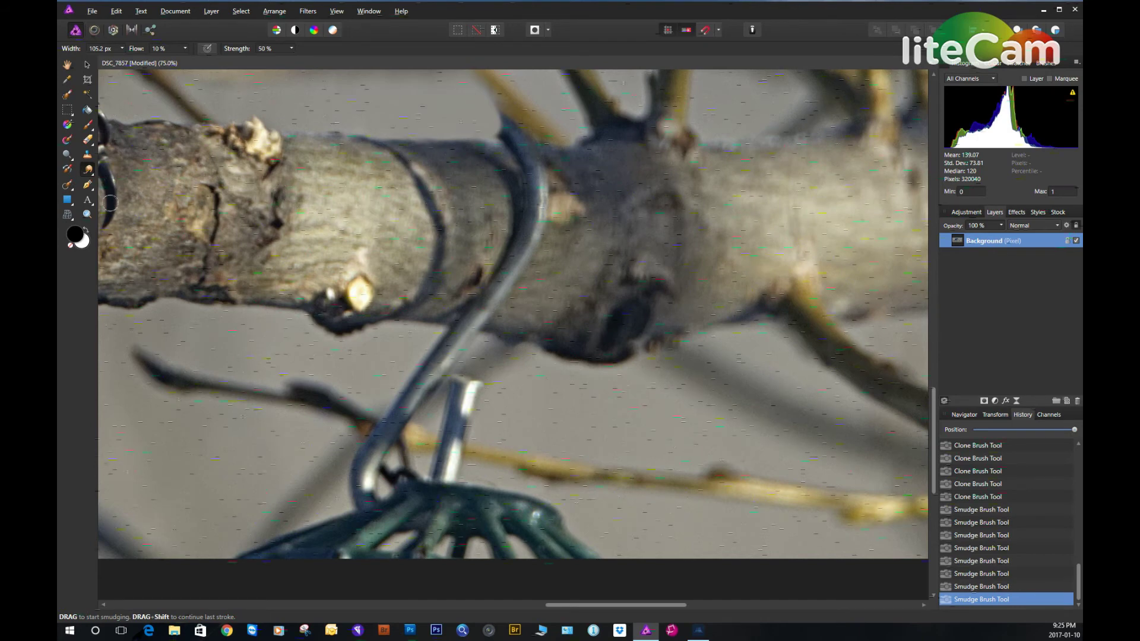
left_click(89, 156)
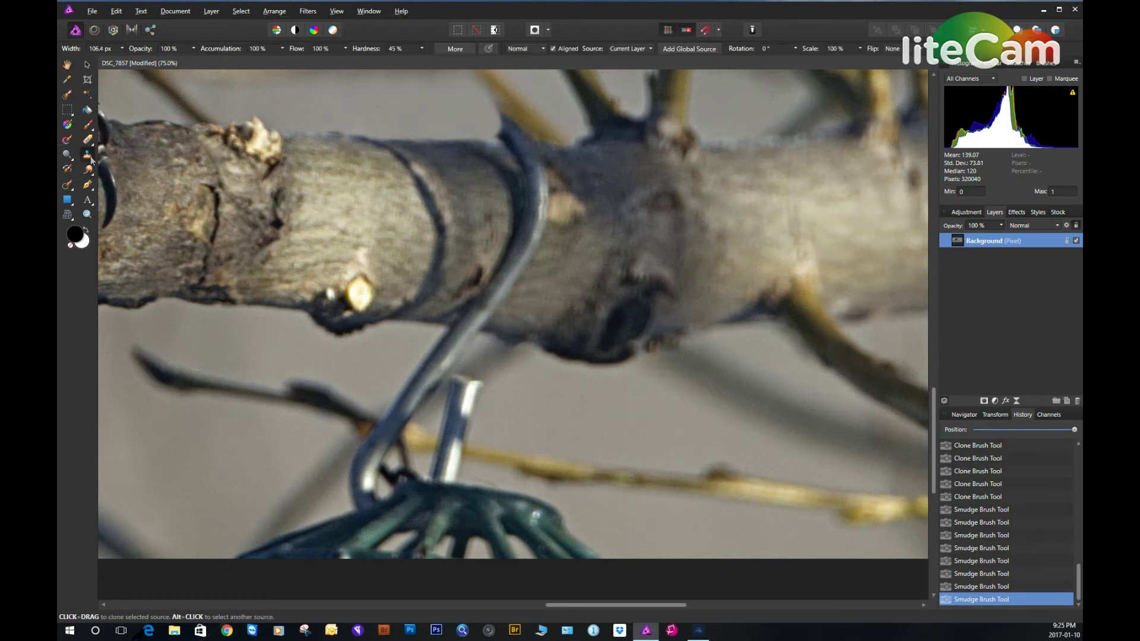
Clone bark over the bright spot and along the dark upper edge of the branch
left_click_drag(464, 157, 455, 144)
left_click(455, 143, "alt")
mouse_move(410, 191)
left_mouse_down()
mouse_move(443, 162)
mouse_move(361, 147)
mouse_move(380, 160)
mouse_move(389, 151)
mouse_move(373, 130)
mouse_move(380, 144)
mouse_move(386, 129)
left_mouse_up()
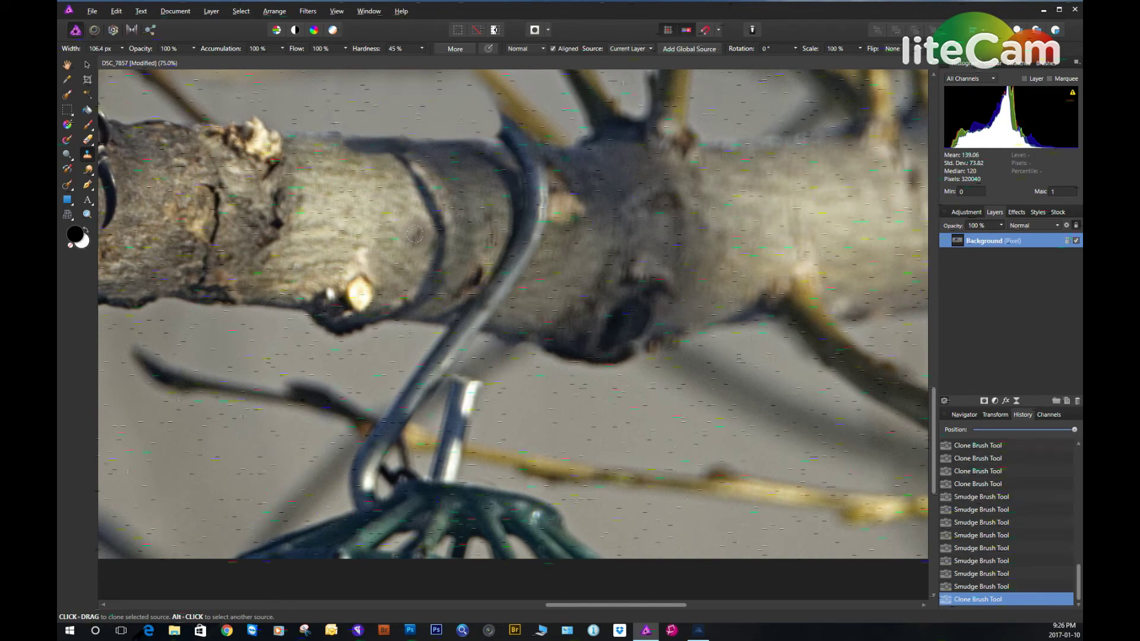
left_click(438, 162, "alt")
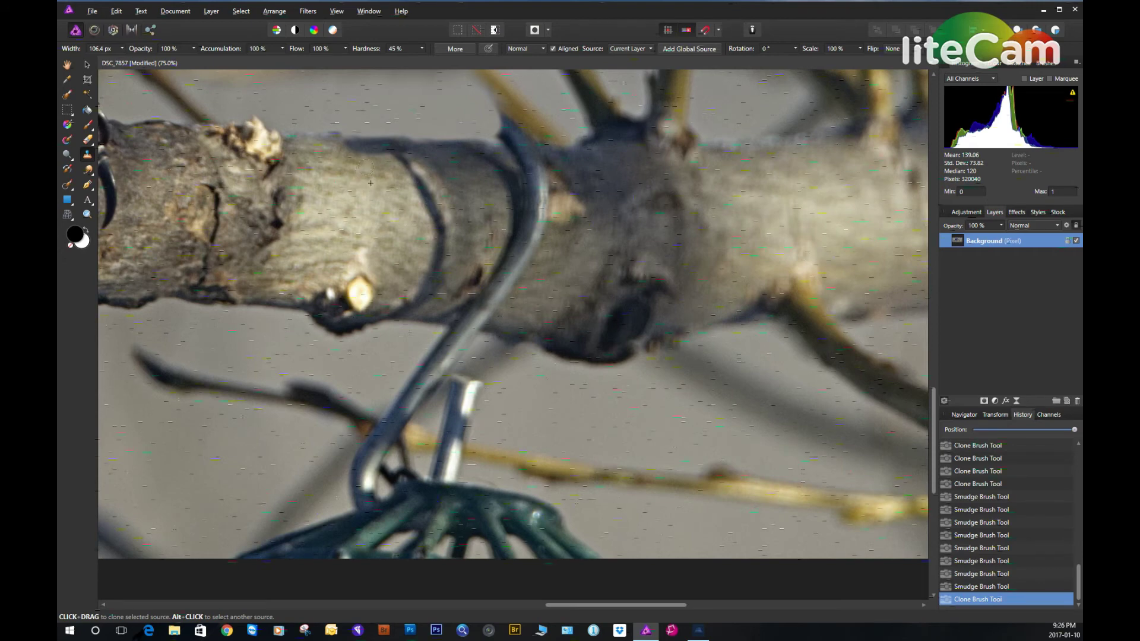
mouse_move(371, 152)
left_mouse_down()
mouse_move(383, 154)
mouse_move(360, 149)
left_mouse_up()
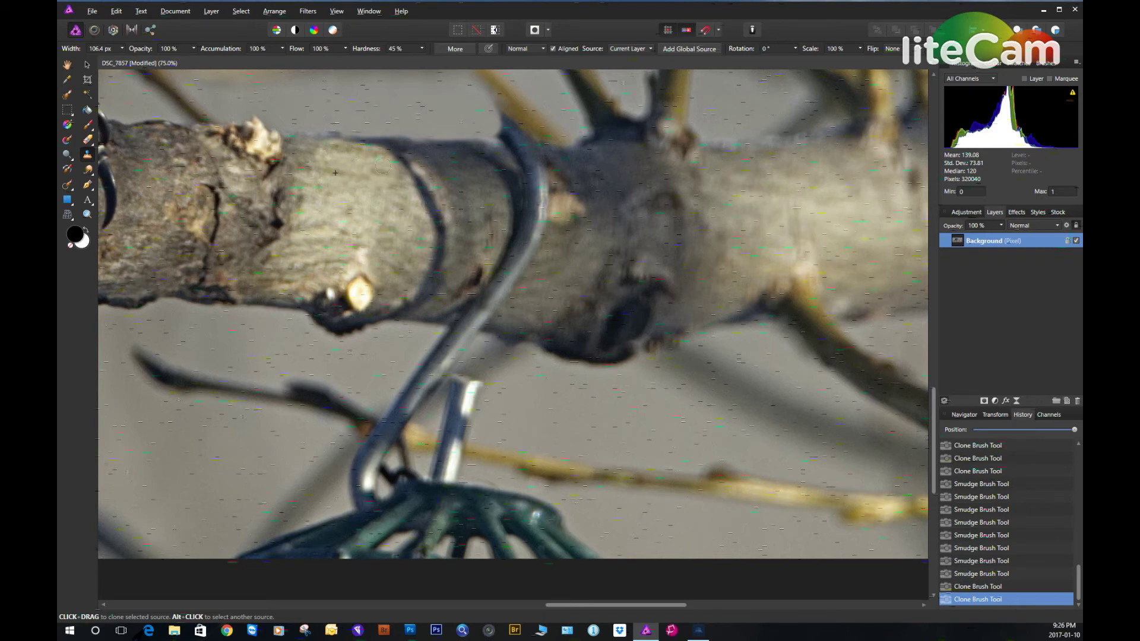
left_click_drag(383, 166, 410, 179)
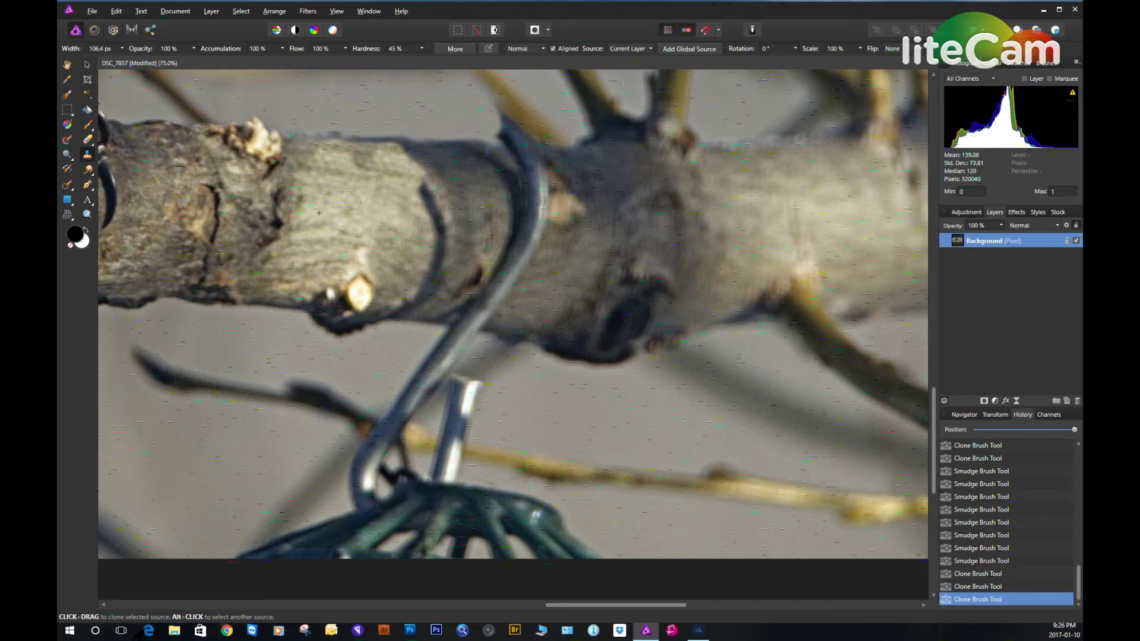
Clone clean bark over the blotchy branch surface, the dark junction and beside the knot
left_click(348, 191, "alt")
left_click(372, 166)
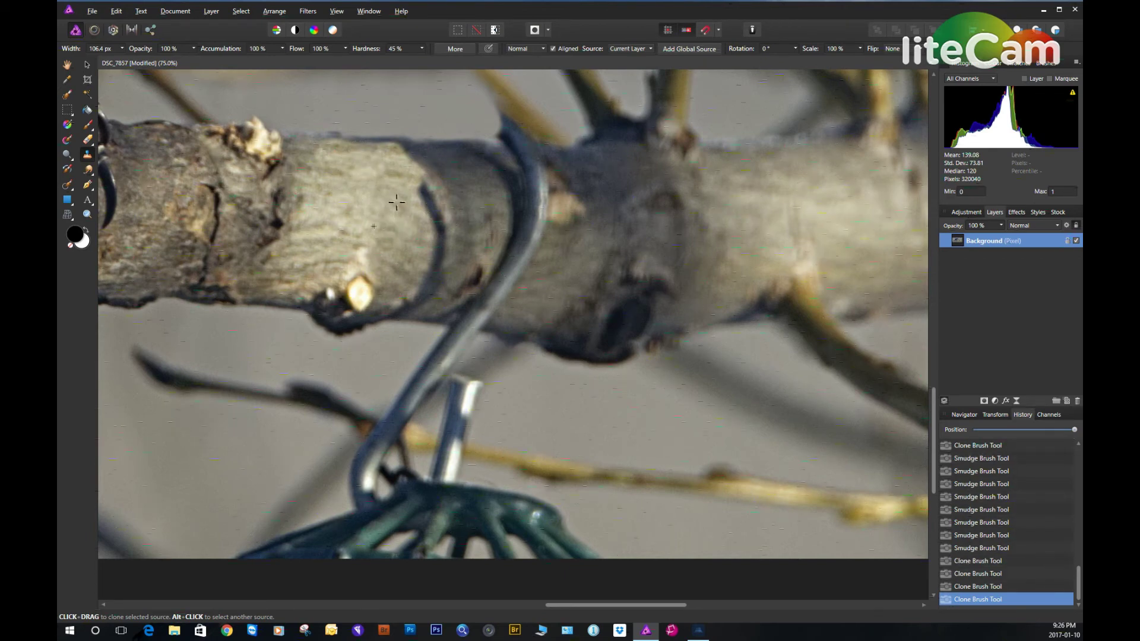
mouse_move(371, 194)
left_mouse_down()
mouse_move(428, 193)
mouse_move(420, 204)
mouse_move(432, 204)
left_mouse_up()
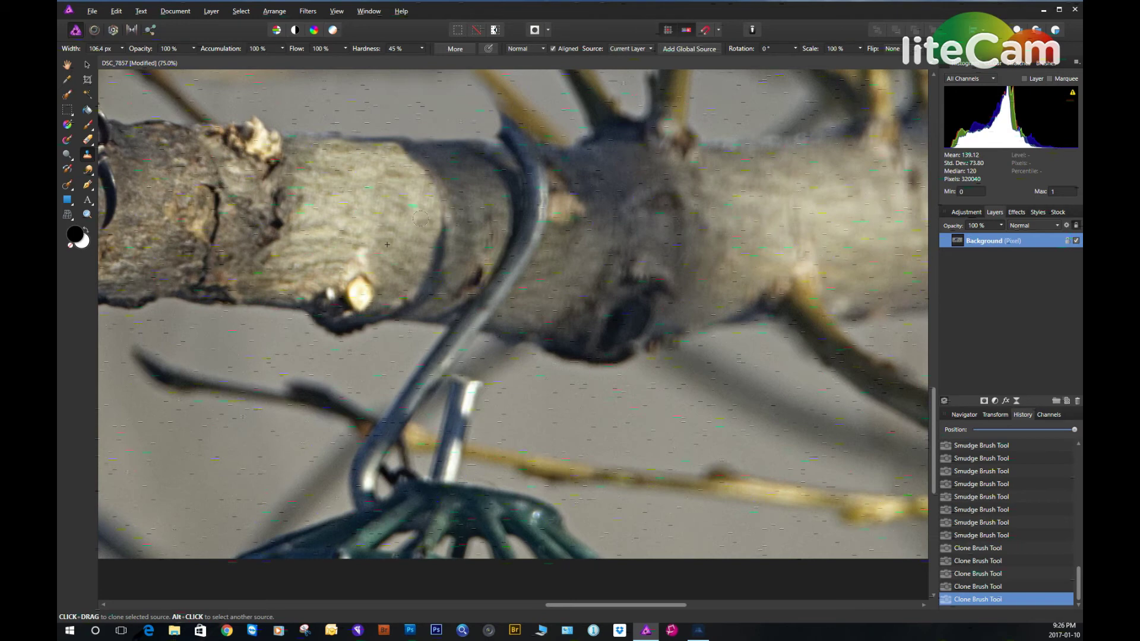
left_click_drag(426, 221, 440, 255)
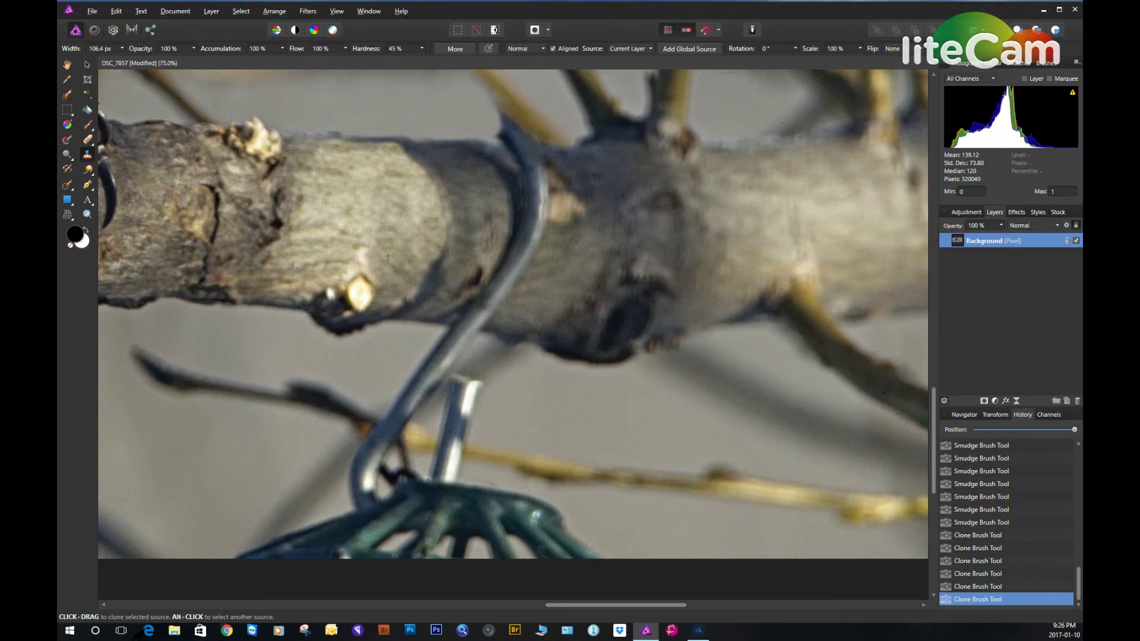
mouse_move(410, 248)
left_mouse_down()
mouse_move(437, 270)
mouse_move(424, 267)
left_mouse_up()
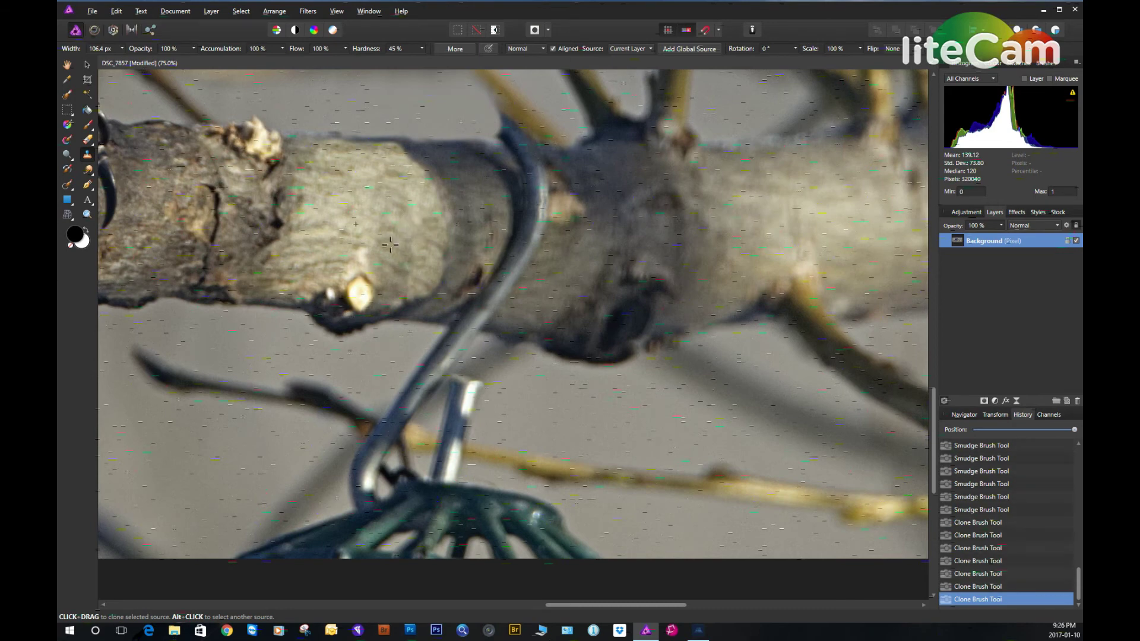
left_click_drag(406, 267, 420, 254)
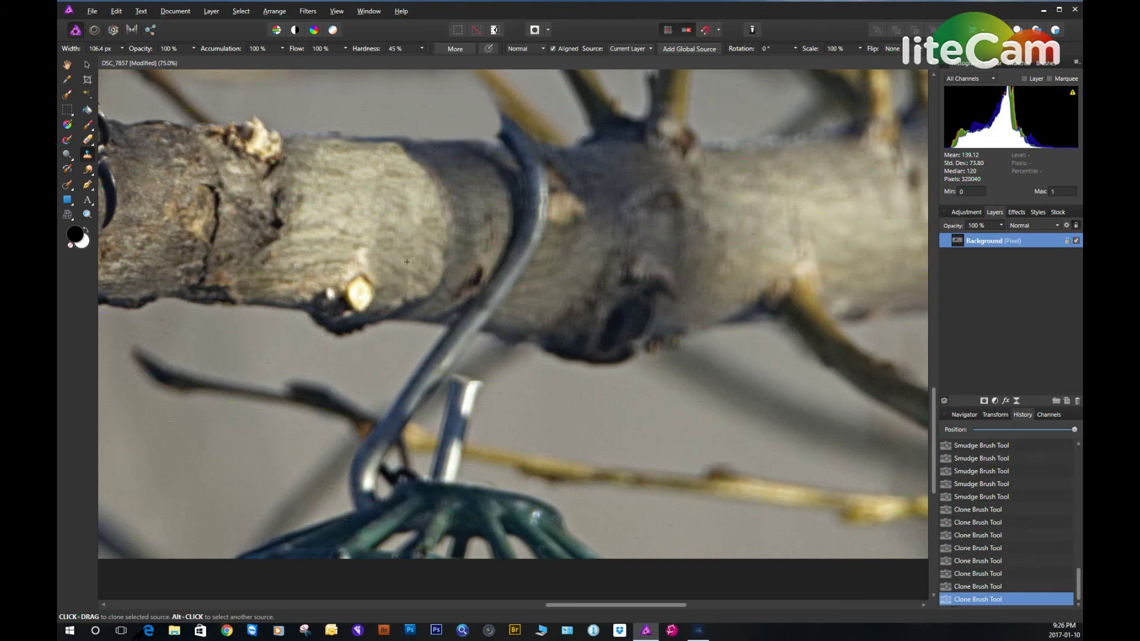
mouse_move(506, 304)
left_mouse_down()
mouse_move(585, 356)
mouse_move(615, 333)
mouse_move(598, 323)
left_mouse_up()
left_click(575, 215)
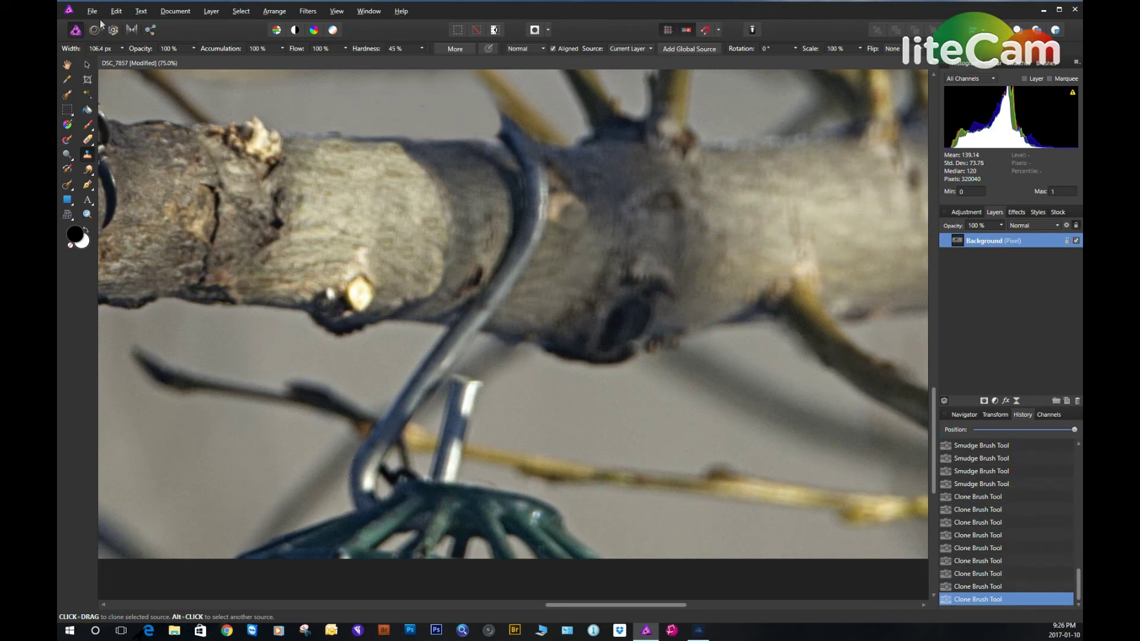
Undo the last clone stroke, then clone fresh bark along the branch top
left_click(121, 15)
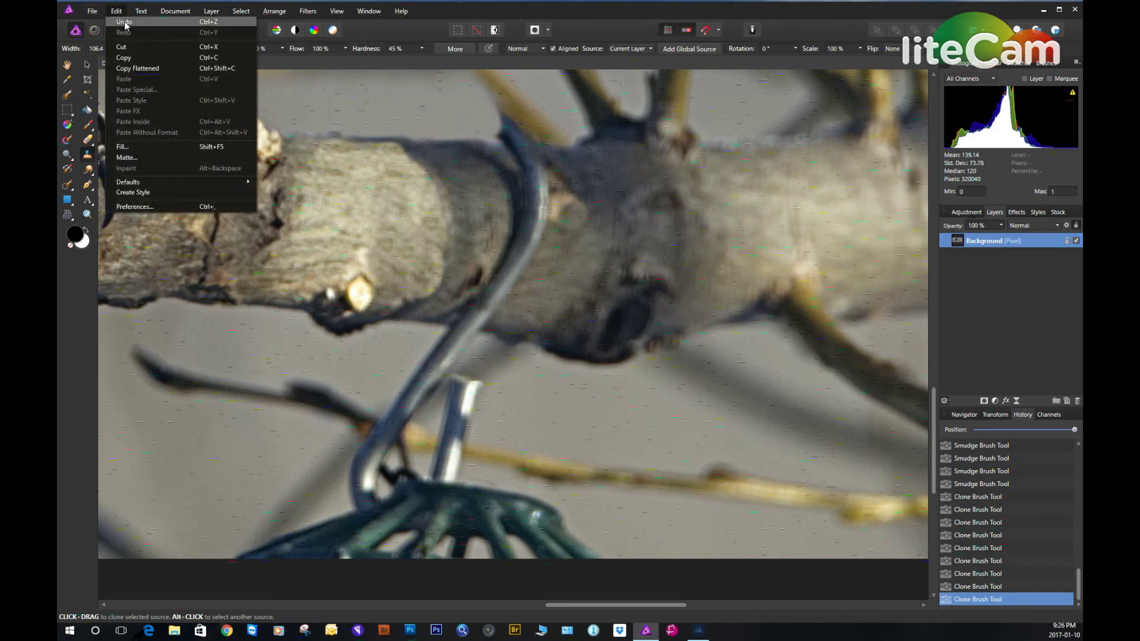
left_click(125, 24)
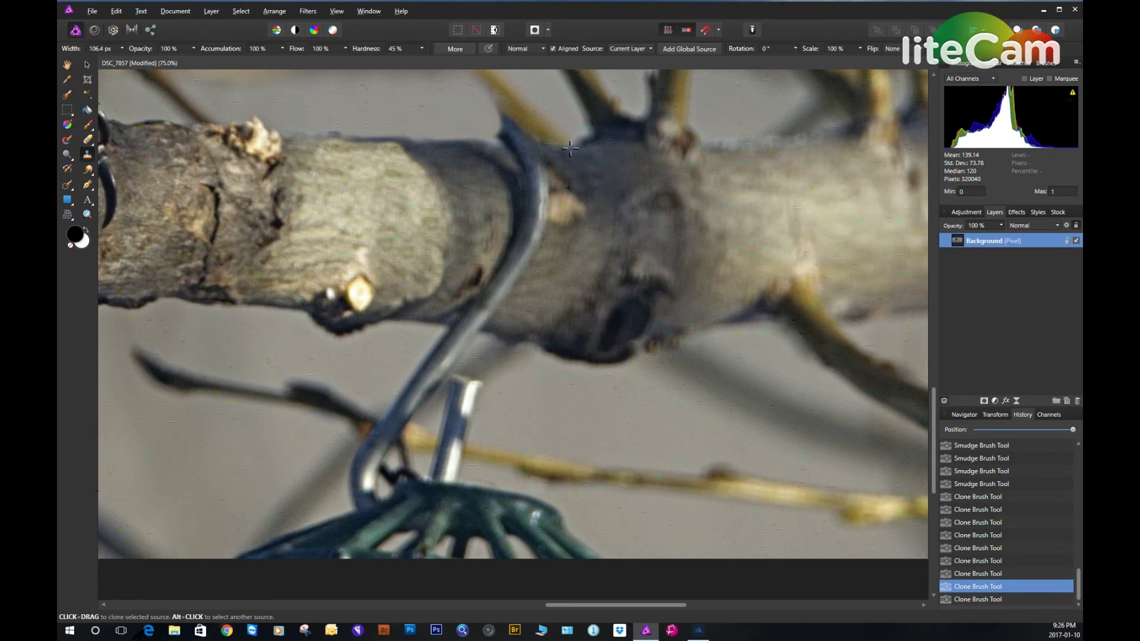
left_click(570, 149, "alt")
left_click_drag(523, 138, 512, 139)
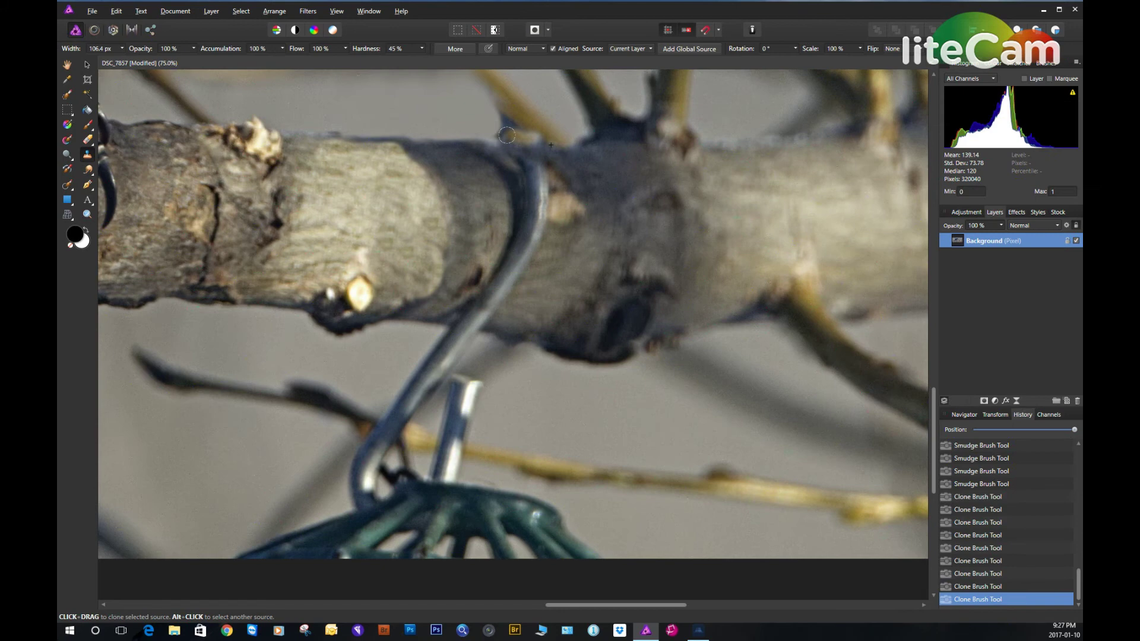
left_click_drag(515, 140, 510, 137)
left_click_drag(579, 213, 570, 211)
left_click(501, 138)
Shrink the clone brush to 40.1 px and patch the dark twig edges and twig base
key("bracketleft")
left_click(463, 106, "alt")
left_click_drag(500, 122, 517, 135)
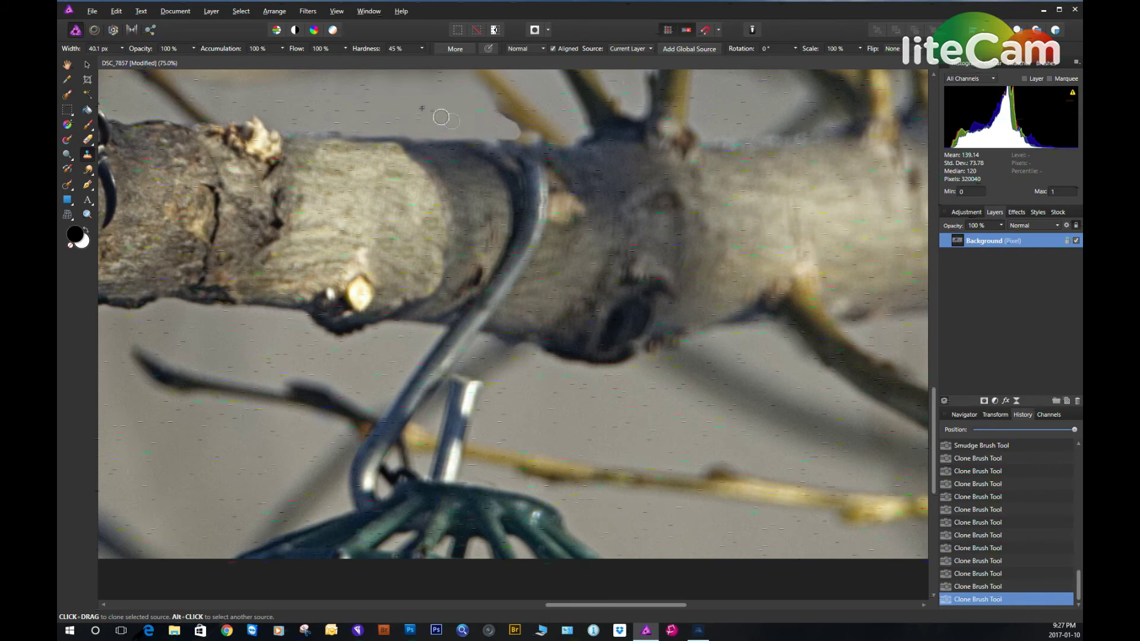
left_click(513, 109, "alt")
left_click_drag(508, 116, 529, 128)
left_click(487, 129, "alt")
left_click_drag(519, 136, 518, 136)
key("alt")
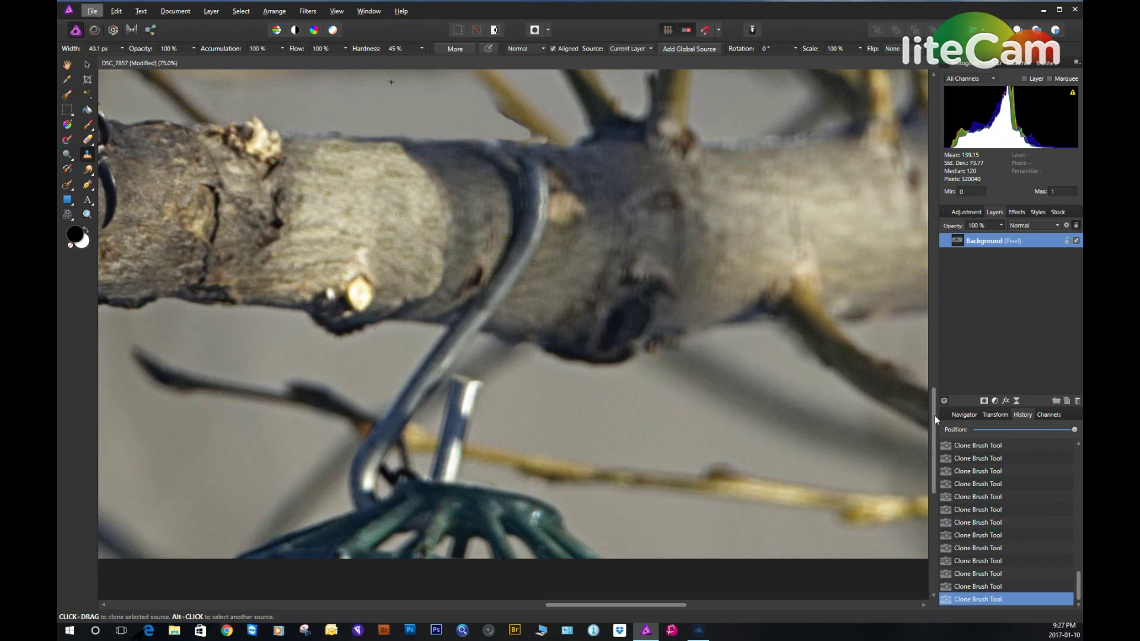
left_click_drag(935, 415, 934, 365)
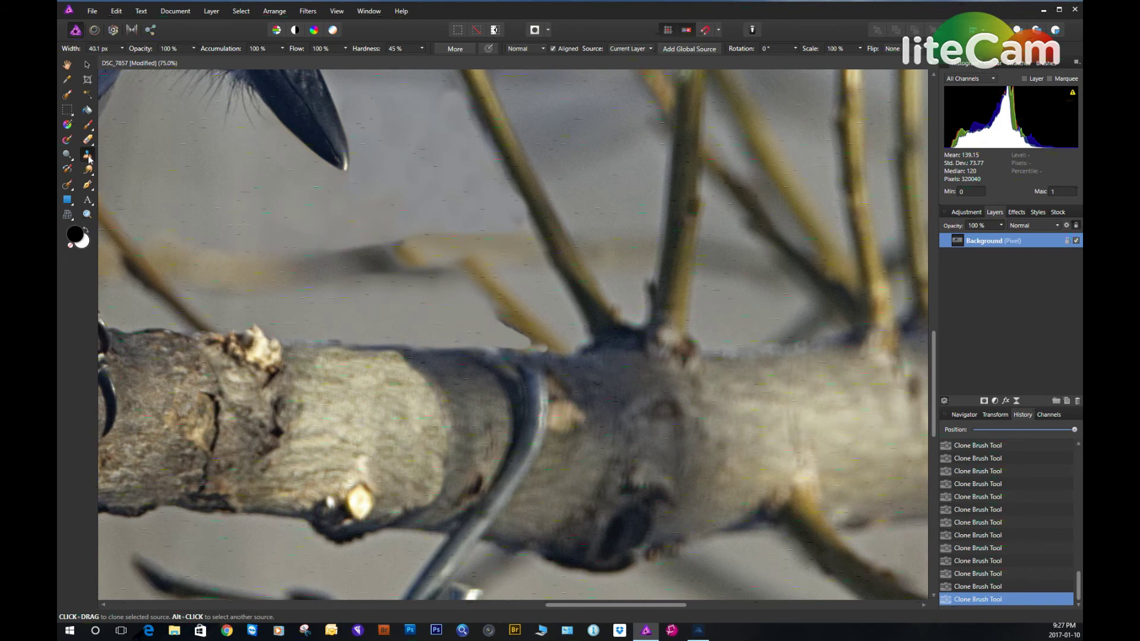
Clone grey background over the diagonal twig and along the branch's upper edge
left_click(433, 312, "alt")
key("bracketright")
key("bracketright")
key("bracketright")
key("bracketright")
key("bracketright")
key("bracketright")
key("bracketright")
key("bracketright")
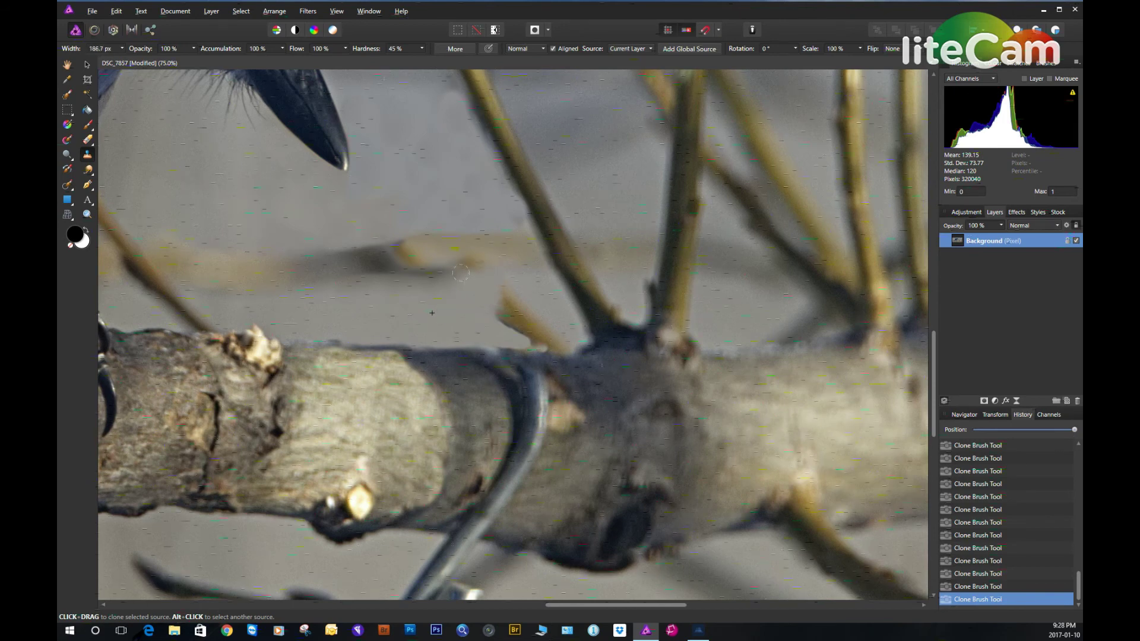
left_click_drag(480, 284, 518, 298)
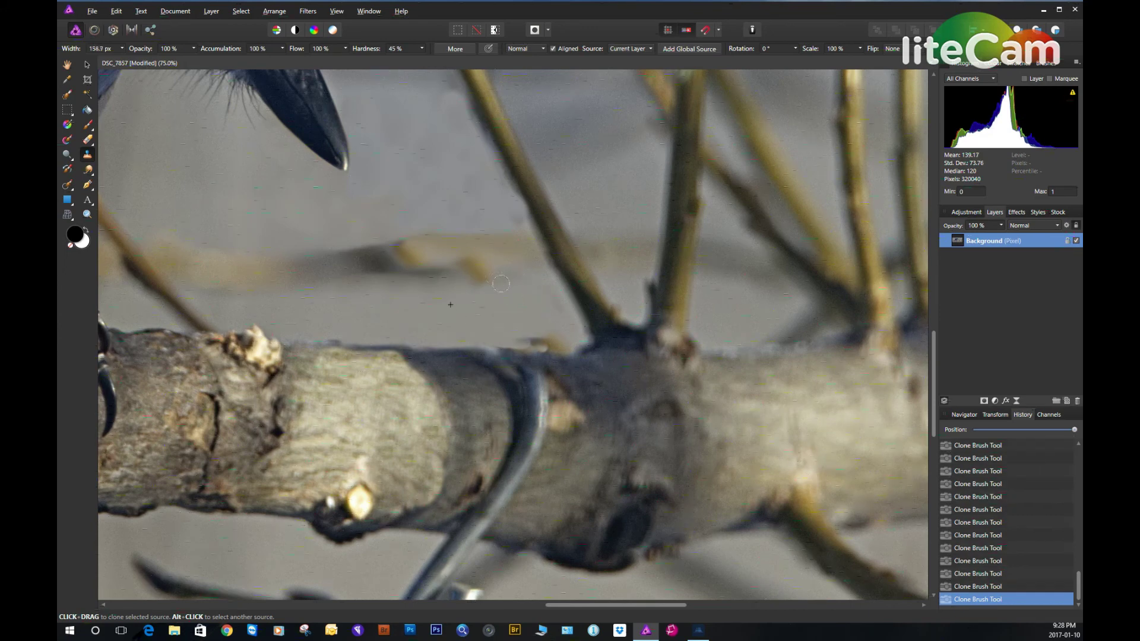
key("bracketleft")
key("bracketleft")
left_click(480, 316, "alt")
mouse_move(529, 336)
left_mouse_down()
mouse_move(562, 339)
mouse_move(542, 337)
left_mouse_up()
Clone grey background over the blurred twig and the patch beneath it, brush at 70.4 px
left_click(509, 313, "alt")
mouse_move(543, 285)
left_mouse_down()
mouse_move(416, 280)
mouse_move(475, 277)
left_mouse_up()
left_click_drag(409, 289, 407, 289)
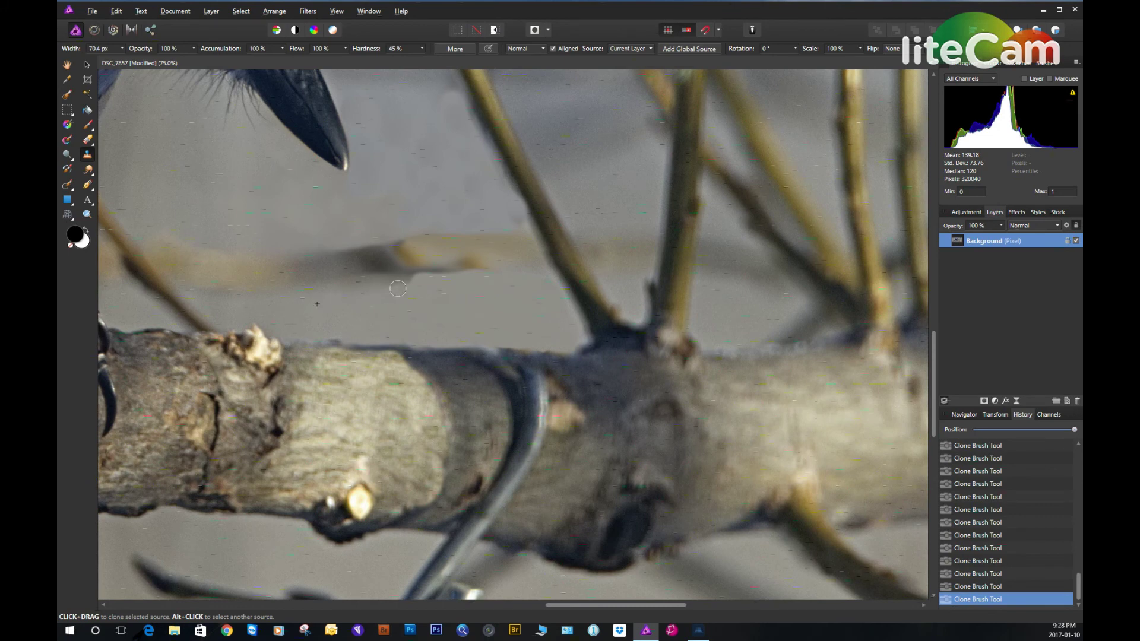
left_click(338, 287, "alt")
mouse_move(386, 285)
left_mouse_down()
mouse_move(467, 278)
mouse_move(441, 281)
mouse_move(467, 285)
left_mouse_up()
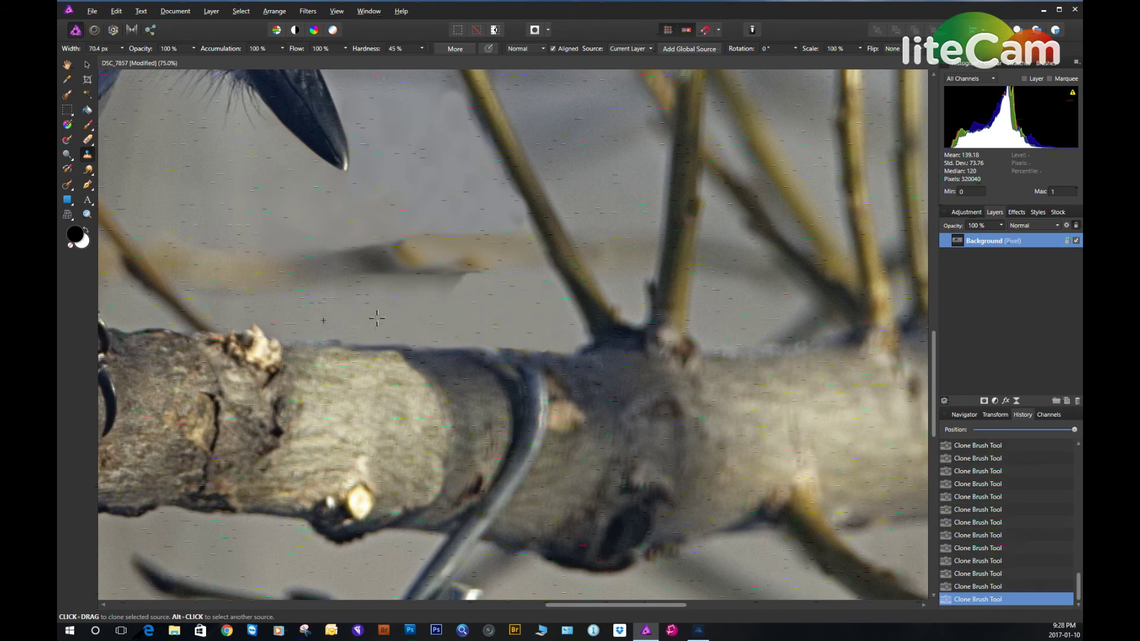
left_click(382, 310, "alt")
left_click_drag(459, 291, 456, 287)
Lower the brush opacity to about 36%, then choose the Smudge Brush Tool
left_click(195, 50)
left_click_drag(195, 59, 149, 70)
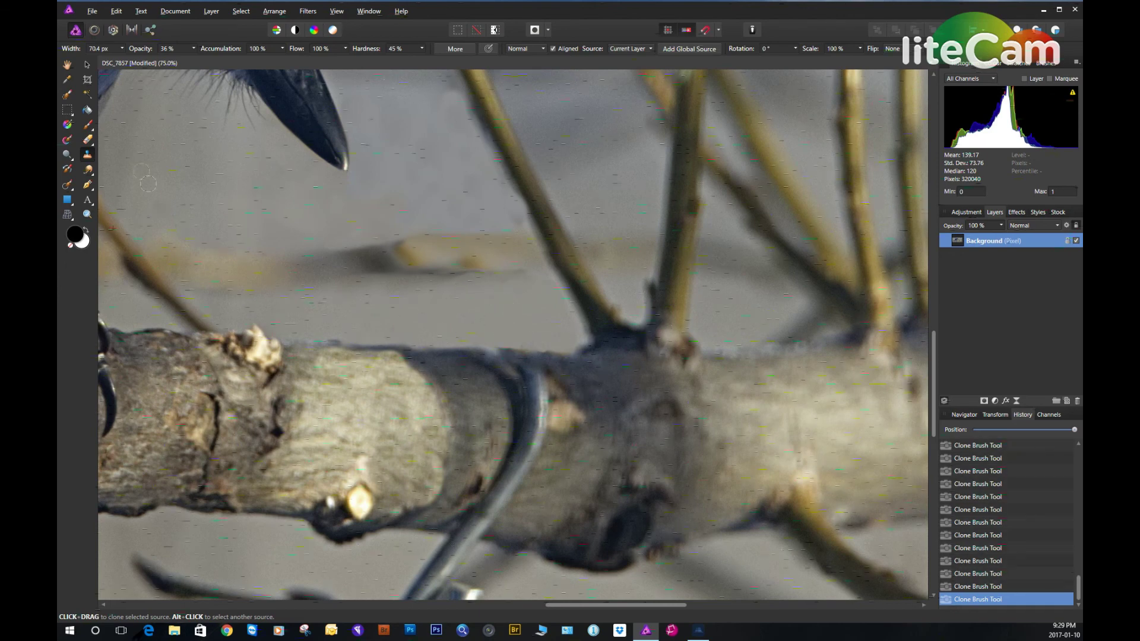
left_click(89, 170)
Smudge the cloned grey background around the blurred twig and near the branch top to blend patches
left_click_drag(524, 280, 499, 282)
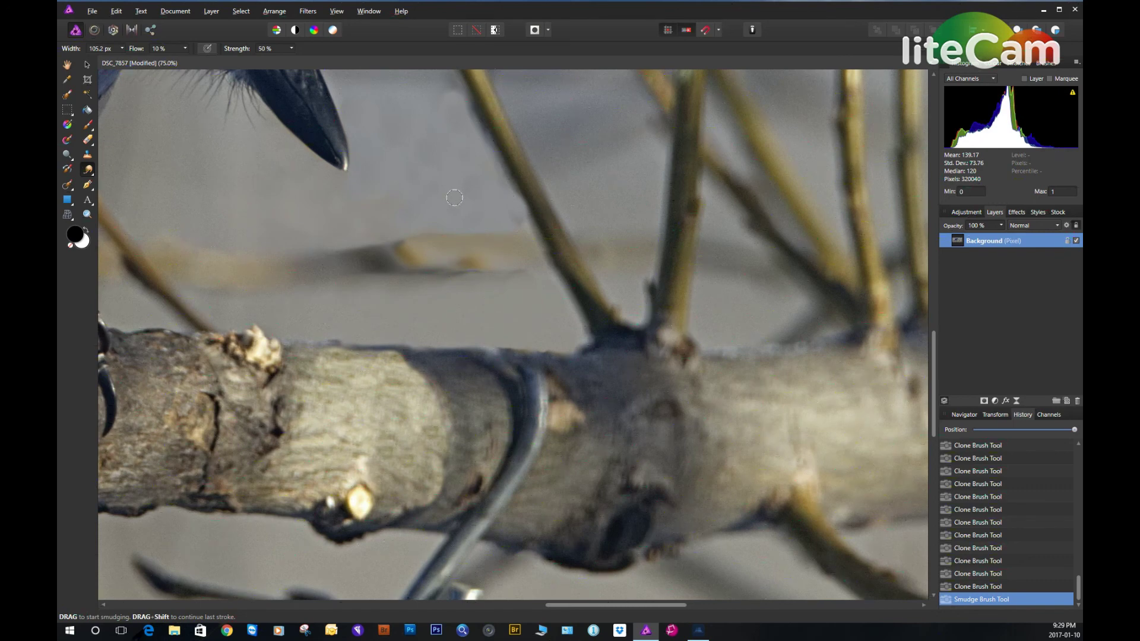
mouse_move(455, 198)
left_mouse_down()
mouse_move(527, 209)
mouse_move(515, 216)
left_mouse_up()
mouse_move(519, 280)
left_mouse_down()
mouse_move(555, 311)
mouse_move(563, 295)
mouse_move(566, 321)
mouse_move(556, 325)
mouse_move(559, 313)
mouse_move(582, 336)
left_mouse_up()
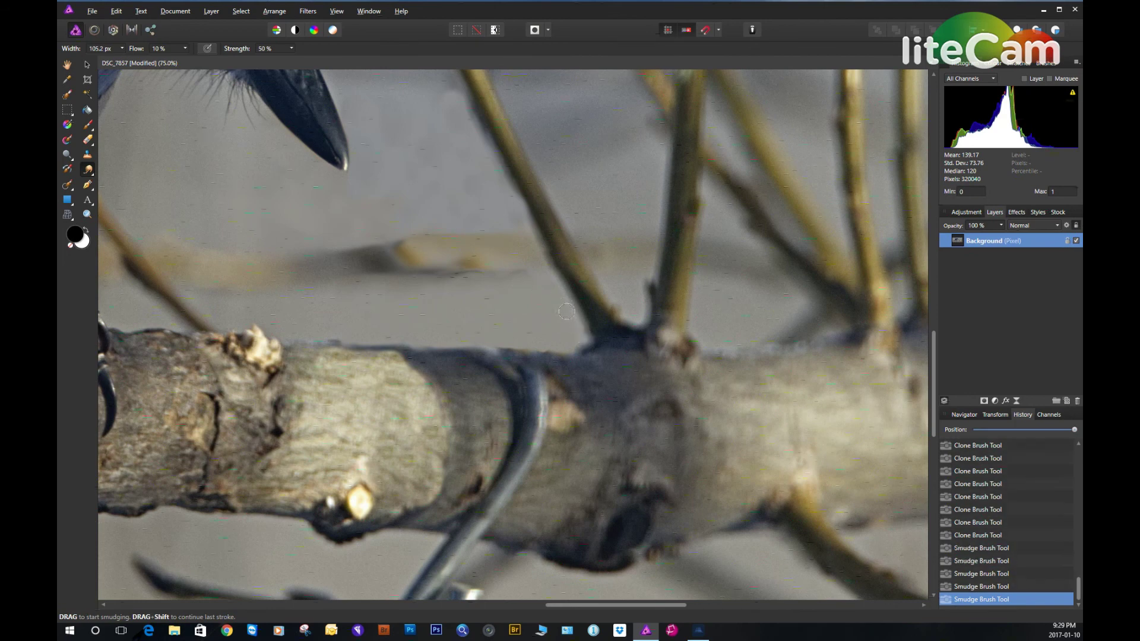
left_click_drag(521, 283, 414, 269)
left_click_drag(445, 90, 435, 130)
left_click_drag(376, 362, 419, 361)
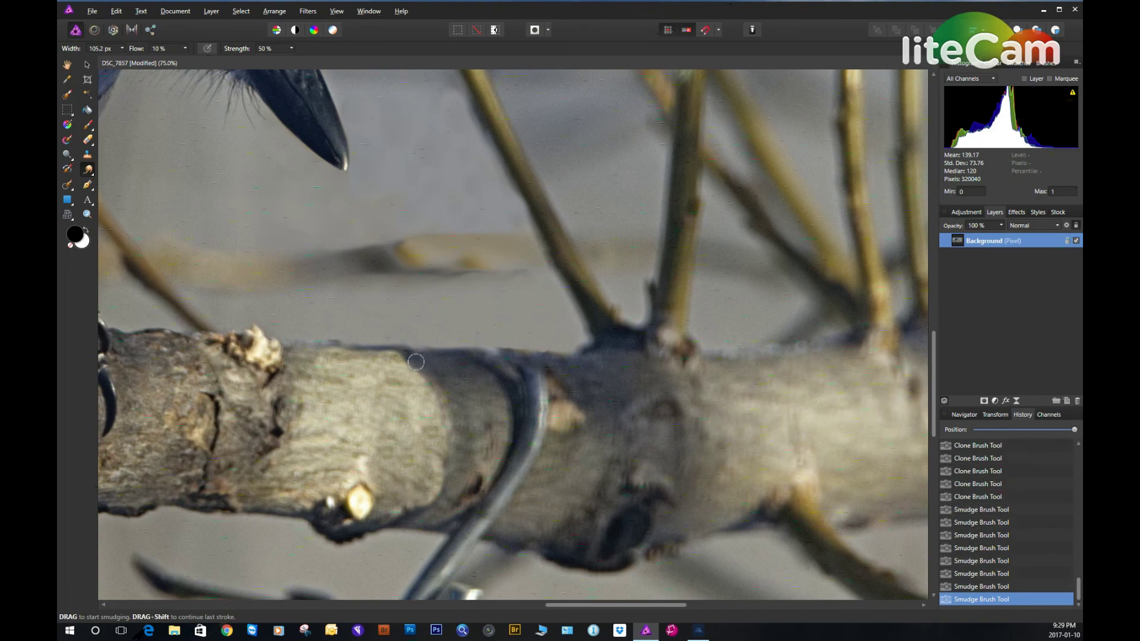
left_click(87, 214)
Zoom out to 15% to review the whole photo, then back to 75% on the feeder hook
left_click(509, 311, "alt")
left_click(509, 311, "alt")
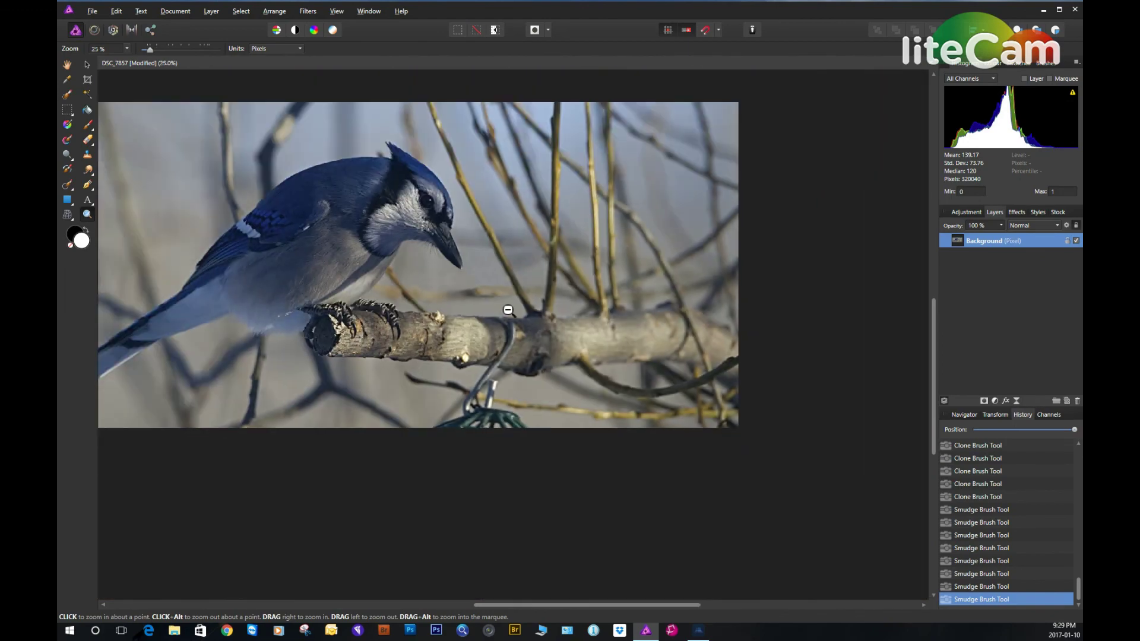
left_click(509, 310, "alt")
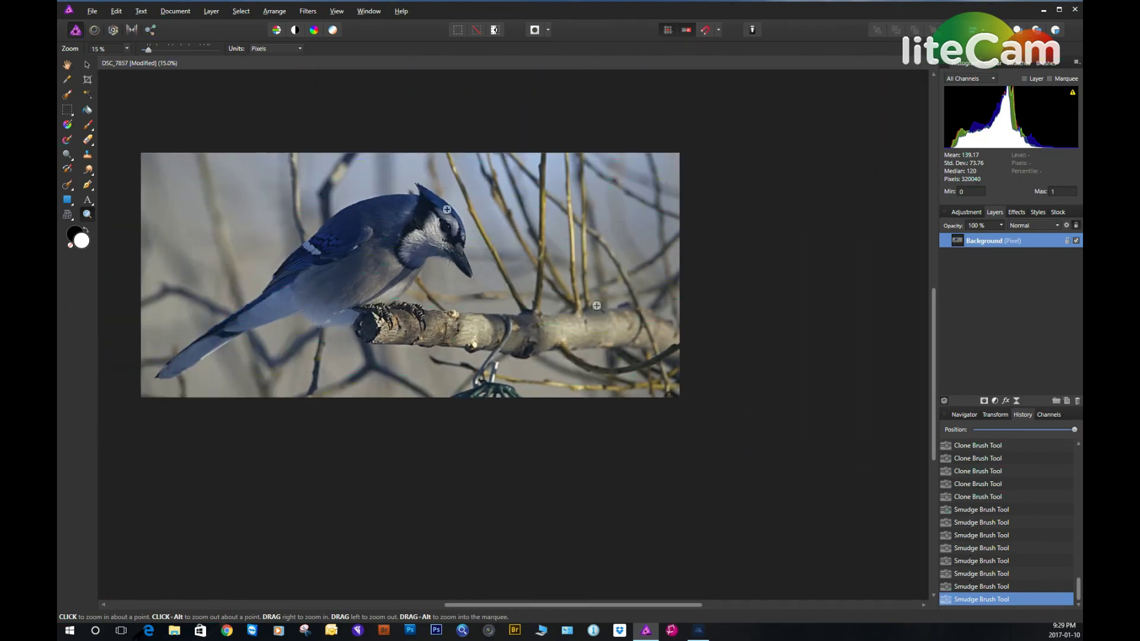
left_click(503, 367)
left_click(503, 367)
left_click(502, 367)
left_click(503, 367)
left_click(503, 367)
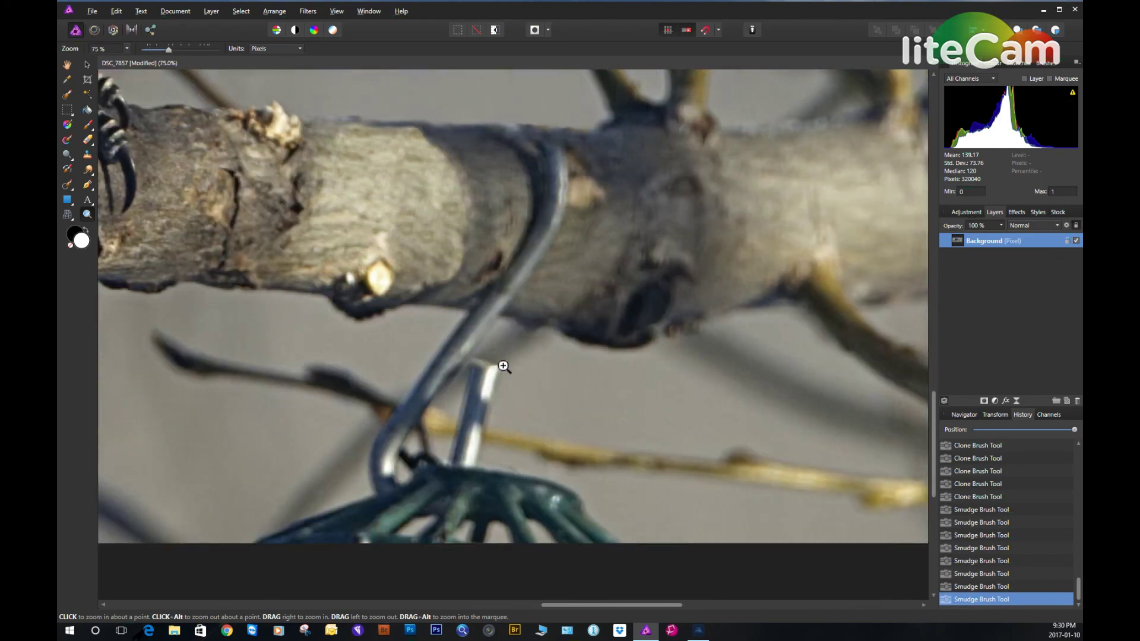